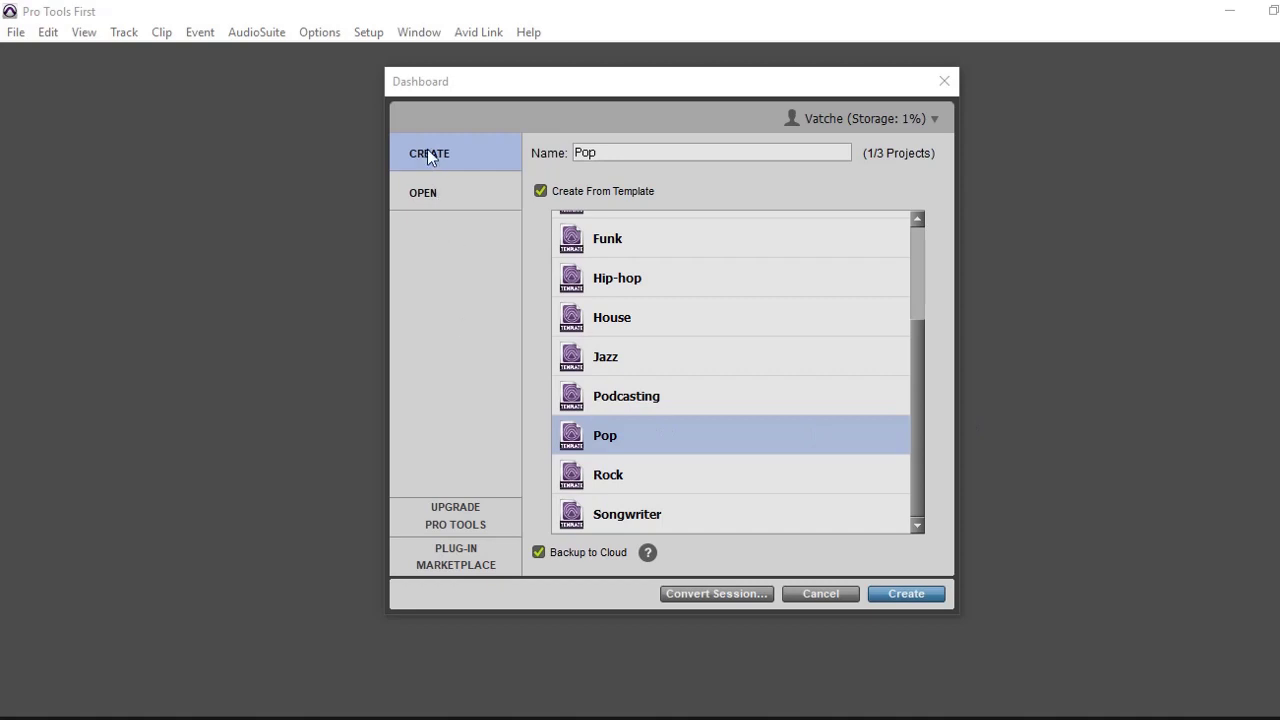
Uncheck Create From Template so the new project starts blank
click(434, 190)
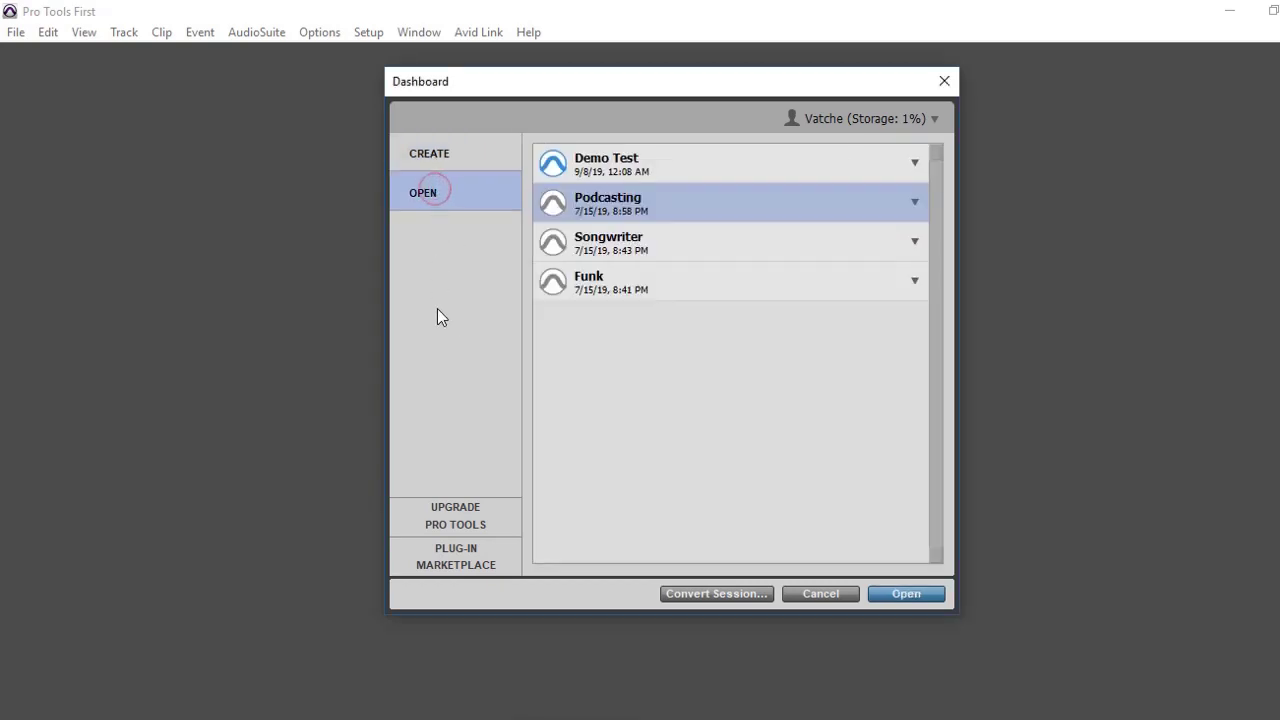
click(430, 155)
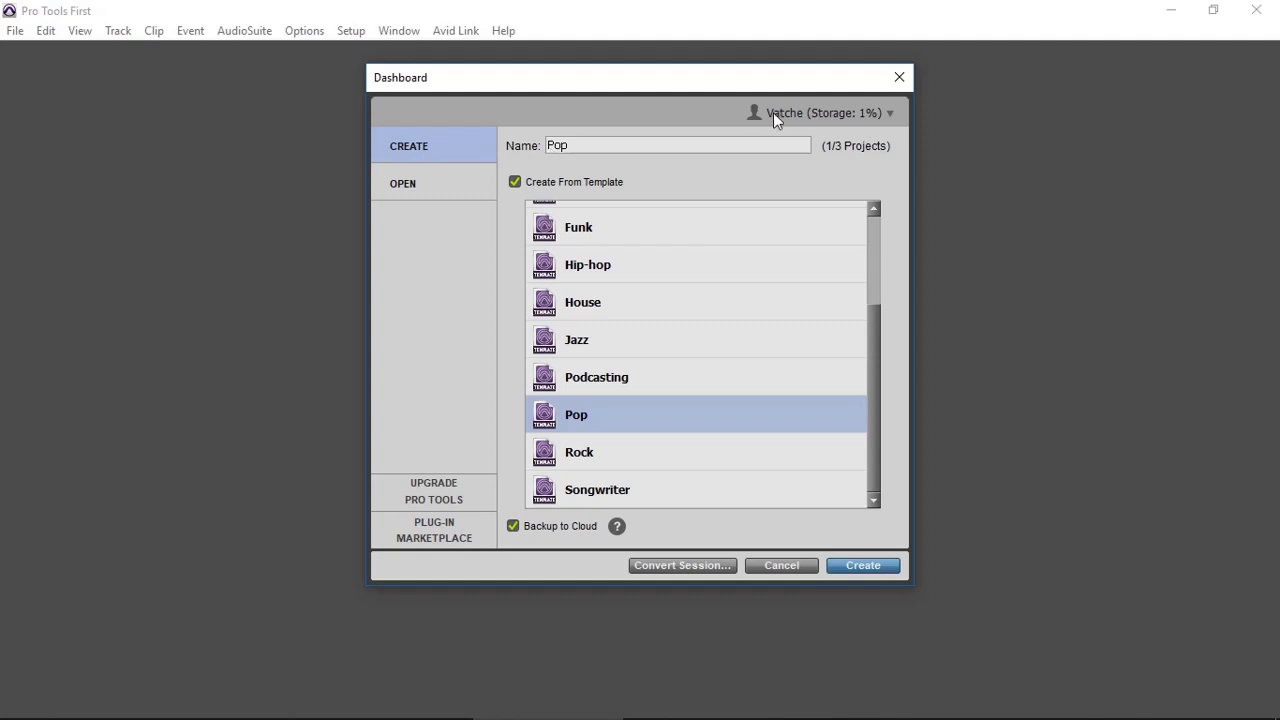
click(890, 113)
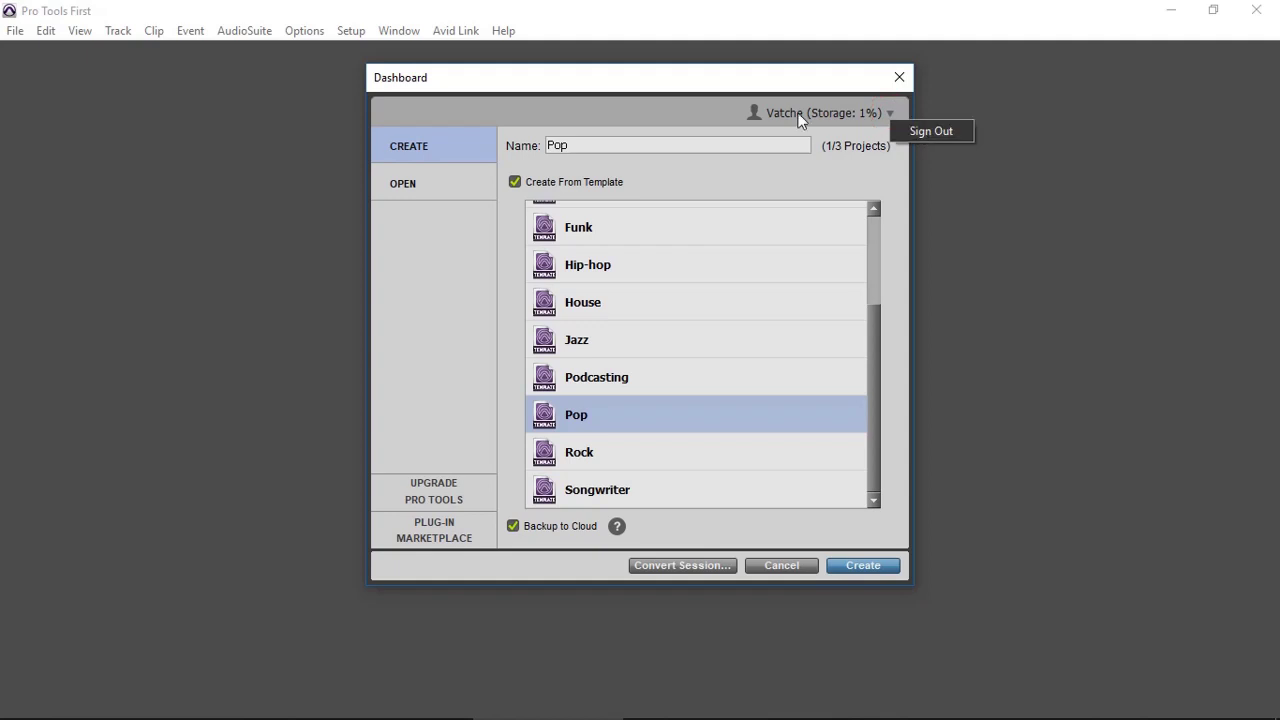
click(645, 100)
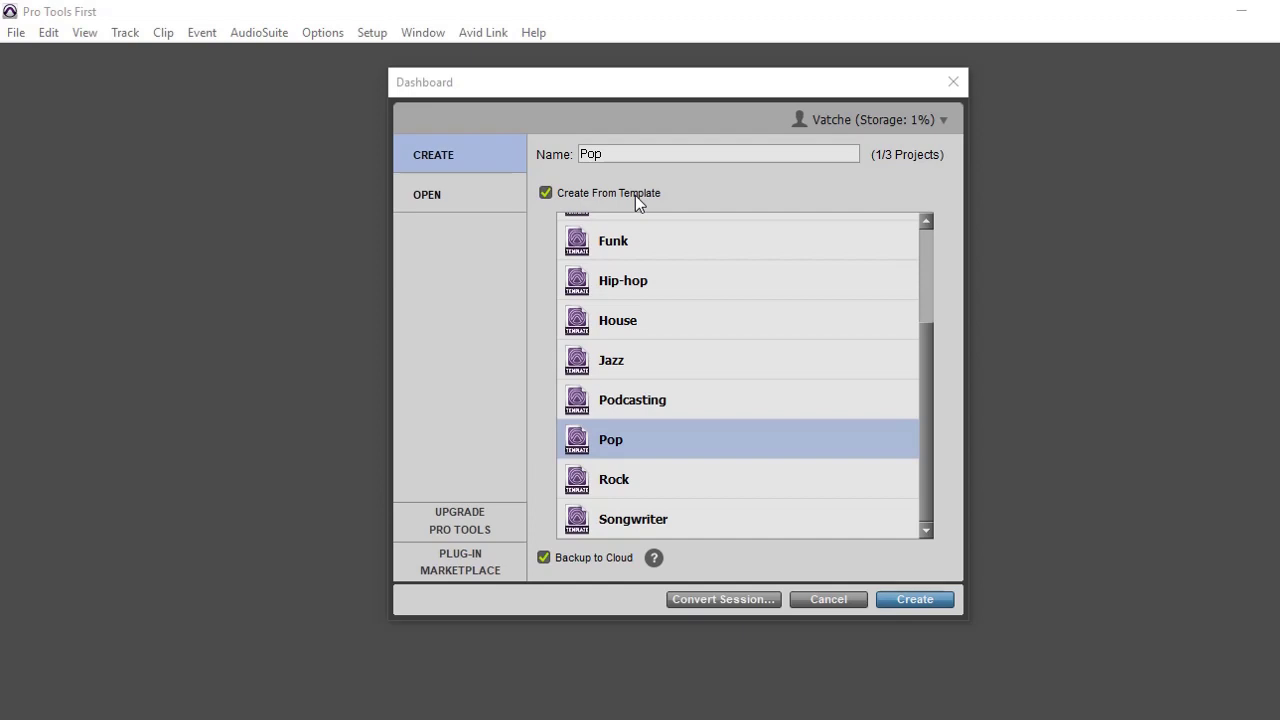
click(545, 193)
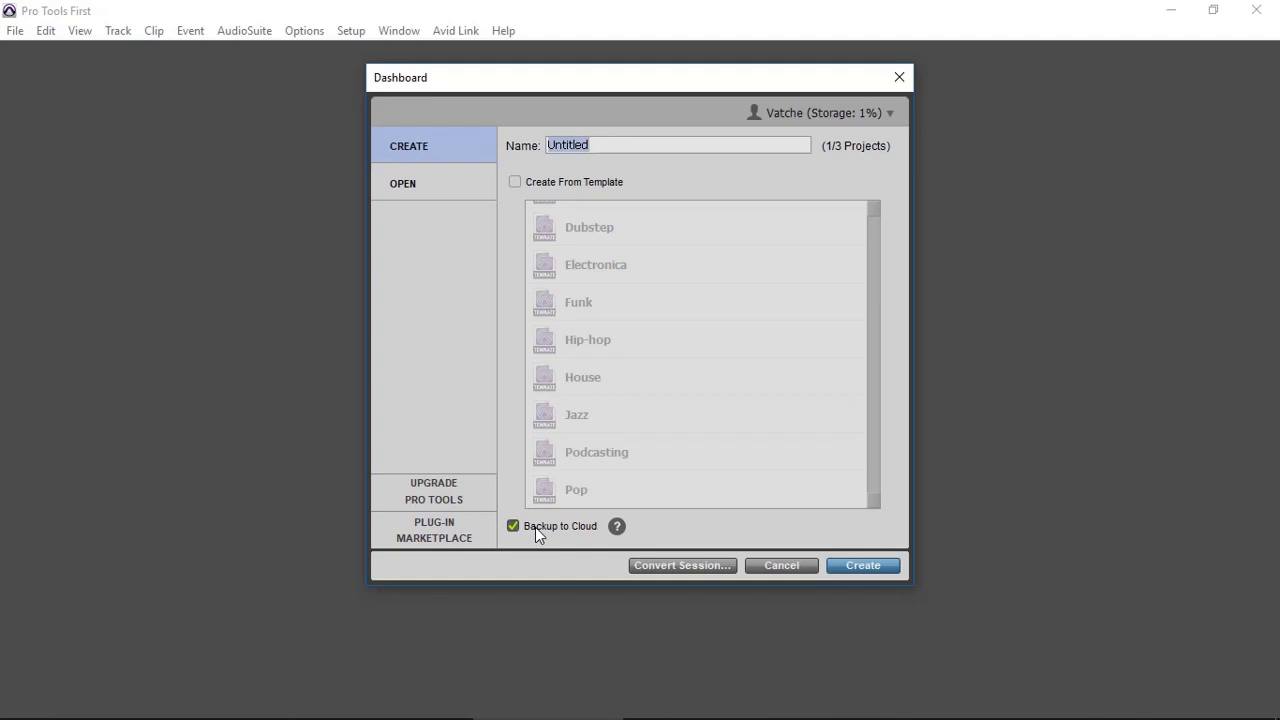
Name the project 'Demo Song 2' and turn Create From Template back on with Pop
text(Demo Song 2)
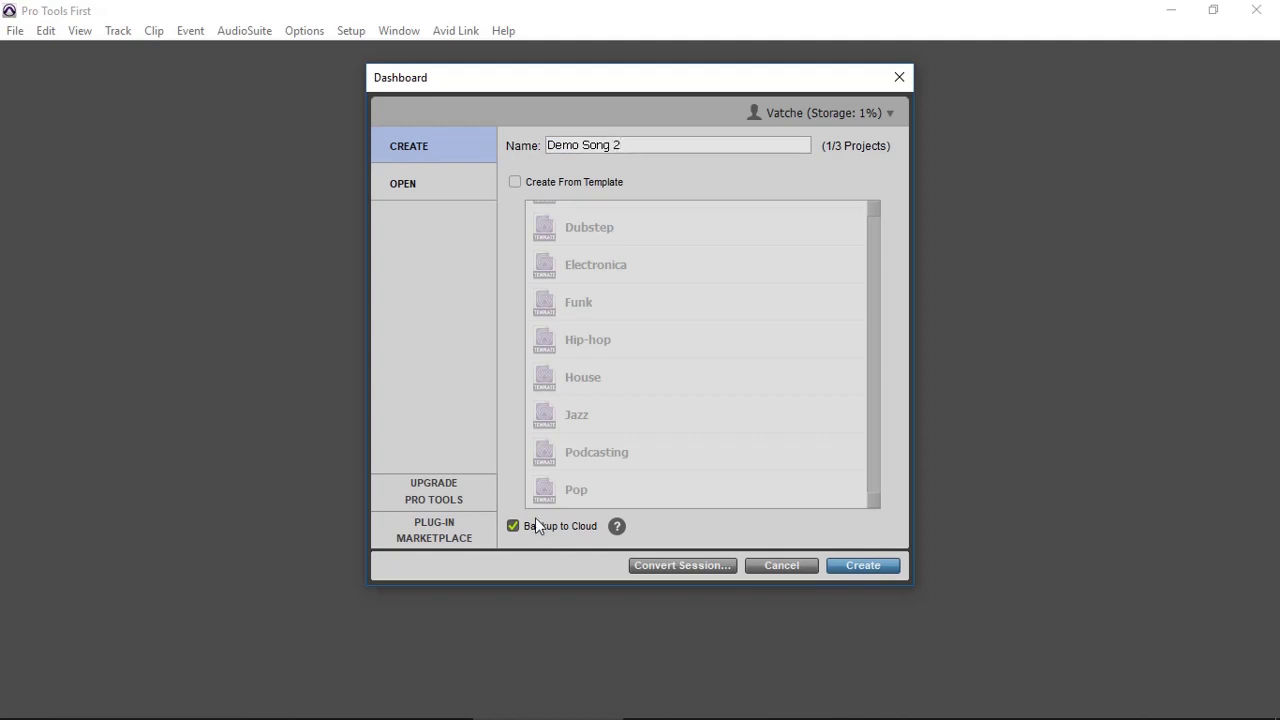
click(516, 185)
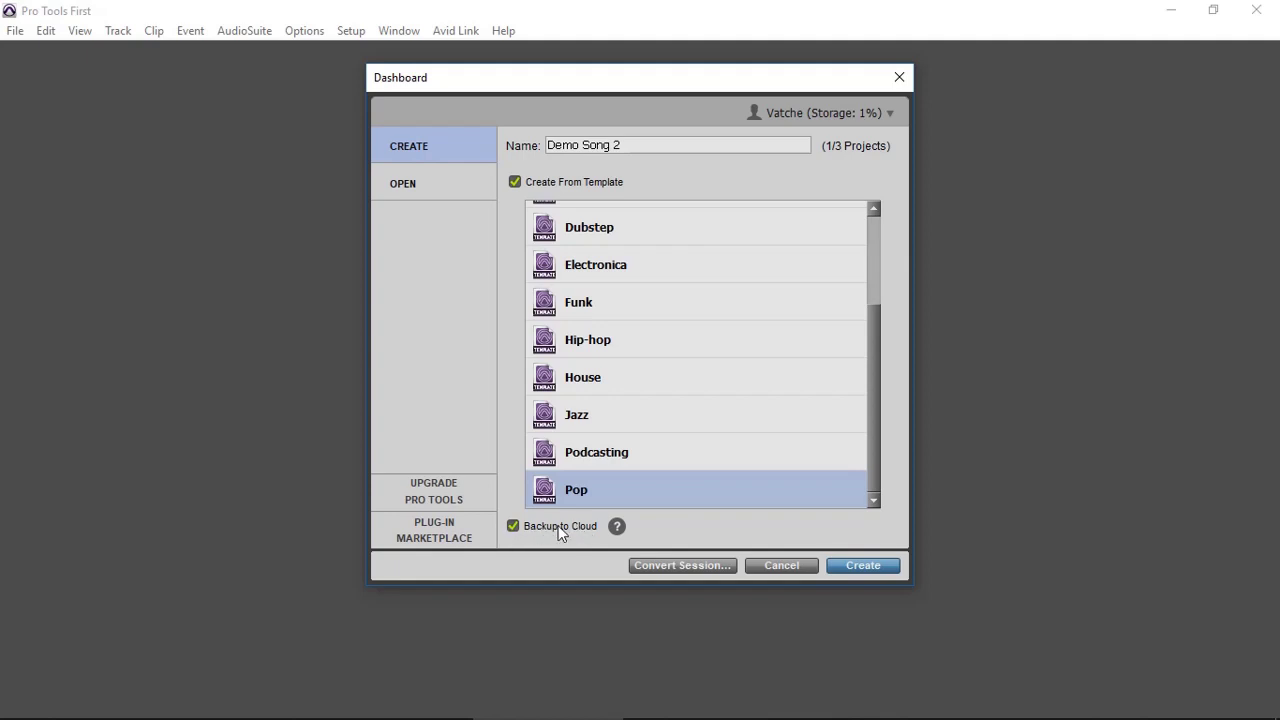
Create the Demo Song 2 session from the Pop template
click(868, 567)
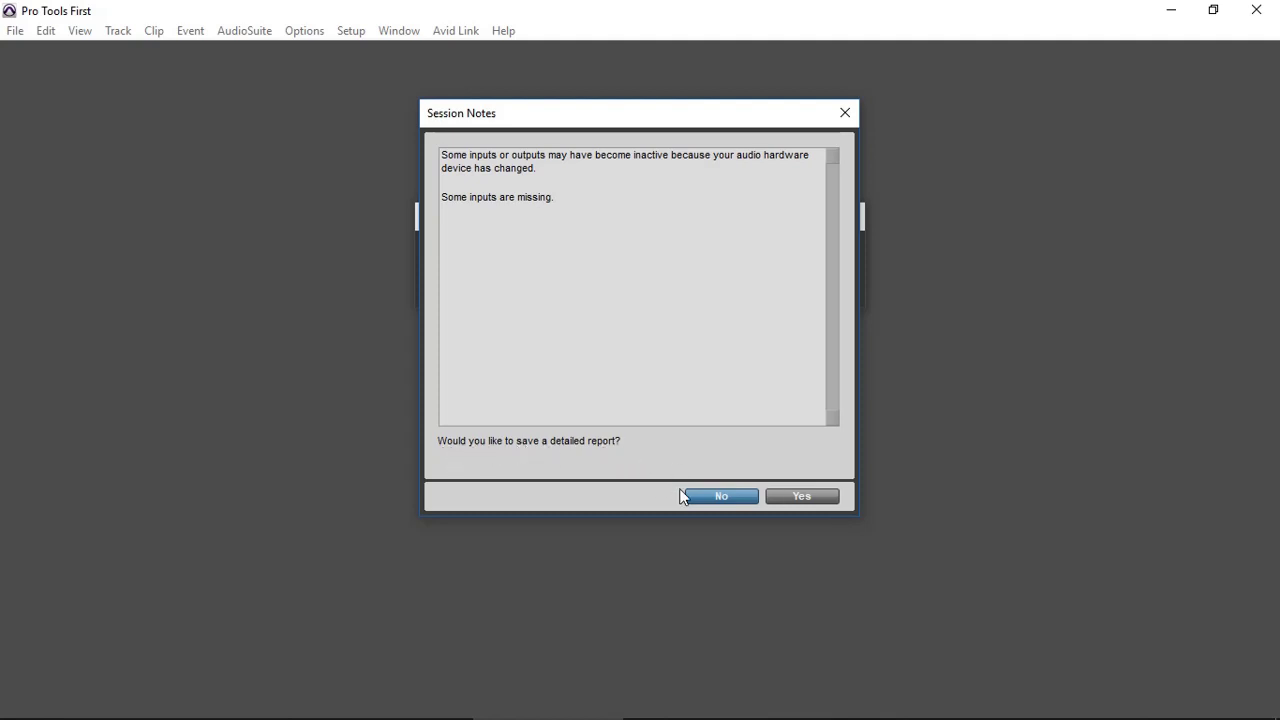
Decline the Session Notes report and check the Drums track's input and output choices
click(720, 496)
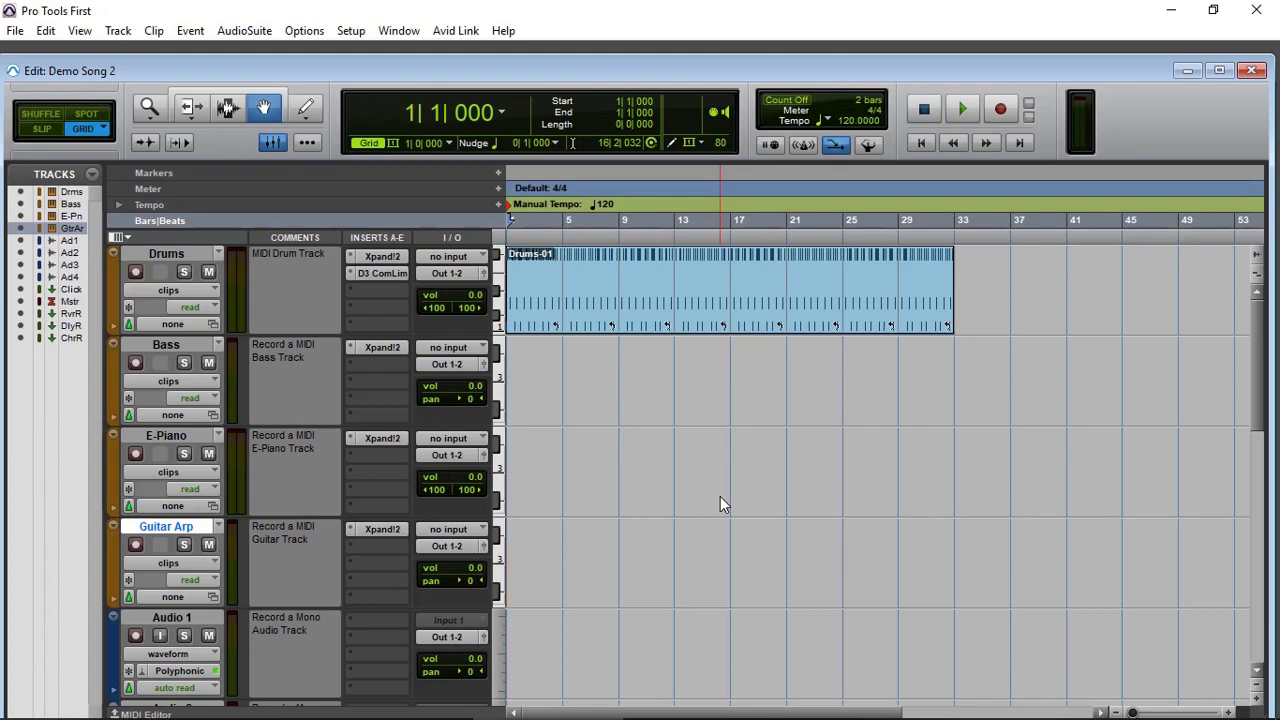
click(479, 256)
mouse_move(526, 311)
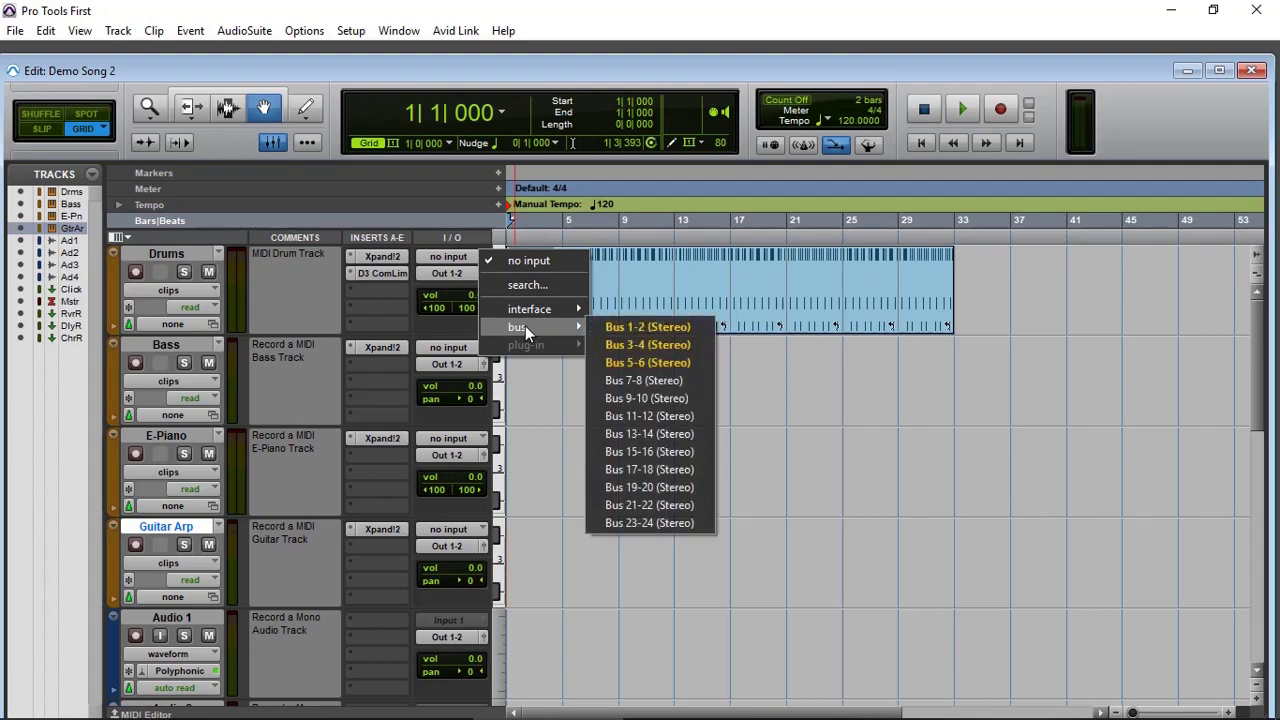
click(447, 274)
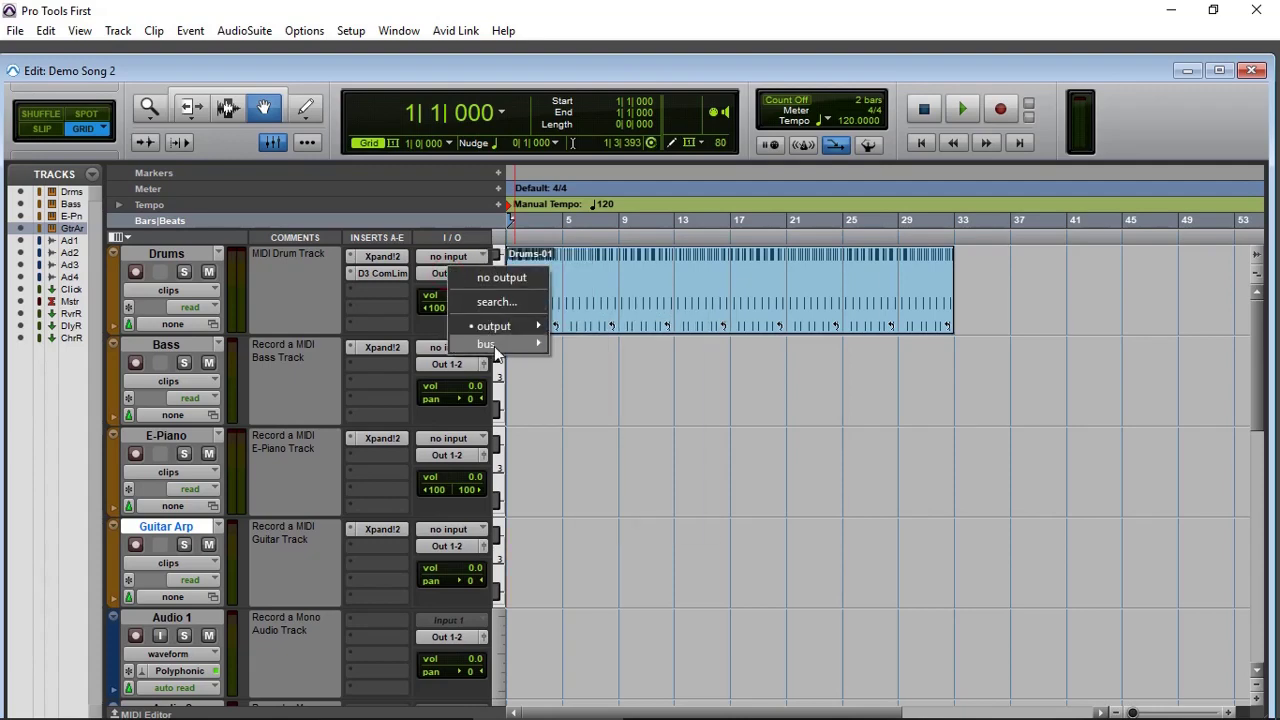
click(637, 432)
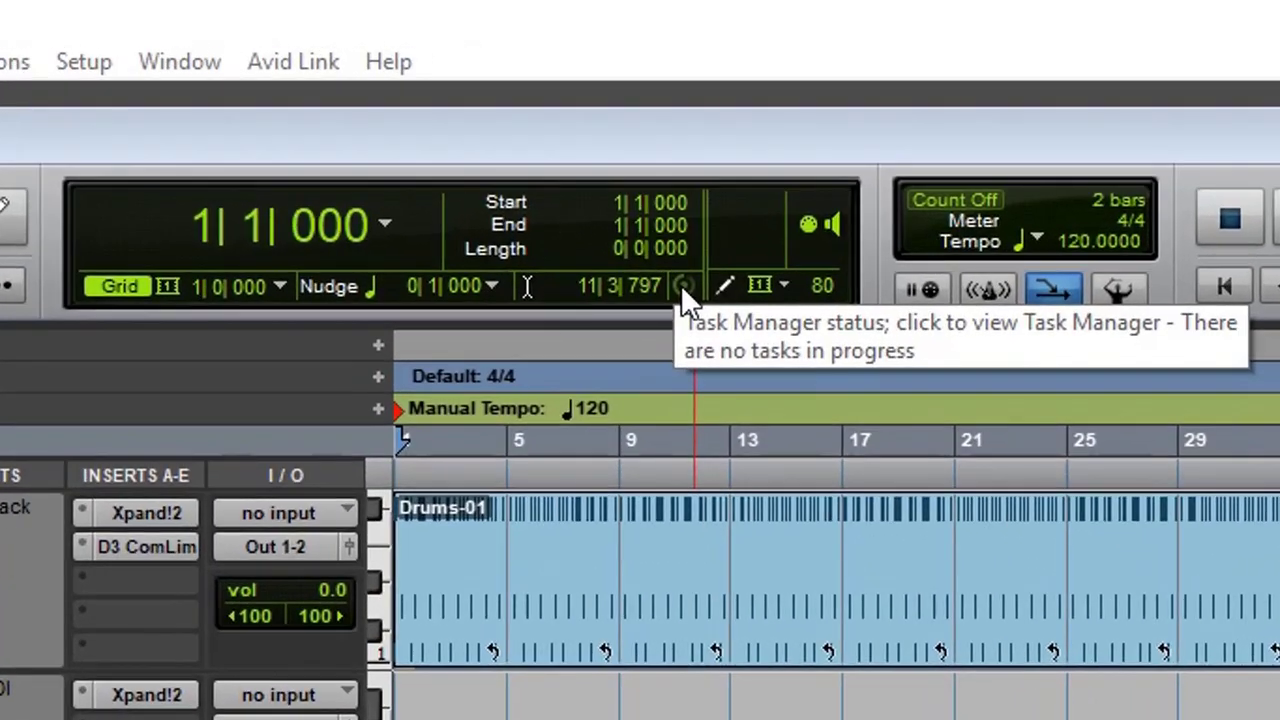
Show the Task Manager beside the tracks, then move the Drums-01 clip to bar 5 and back
click(683, 287)
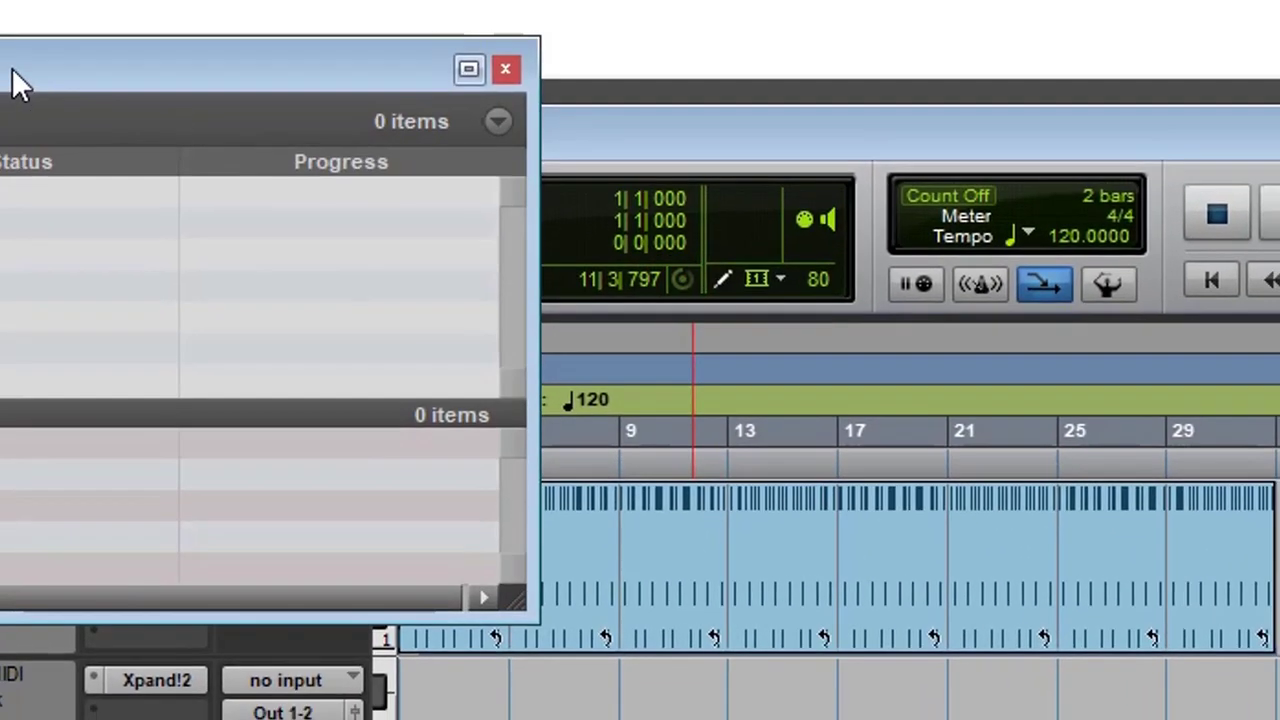
drag(12, 68, 441, 350)
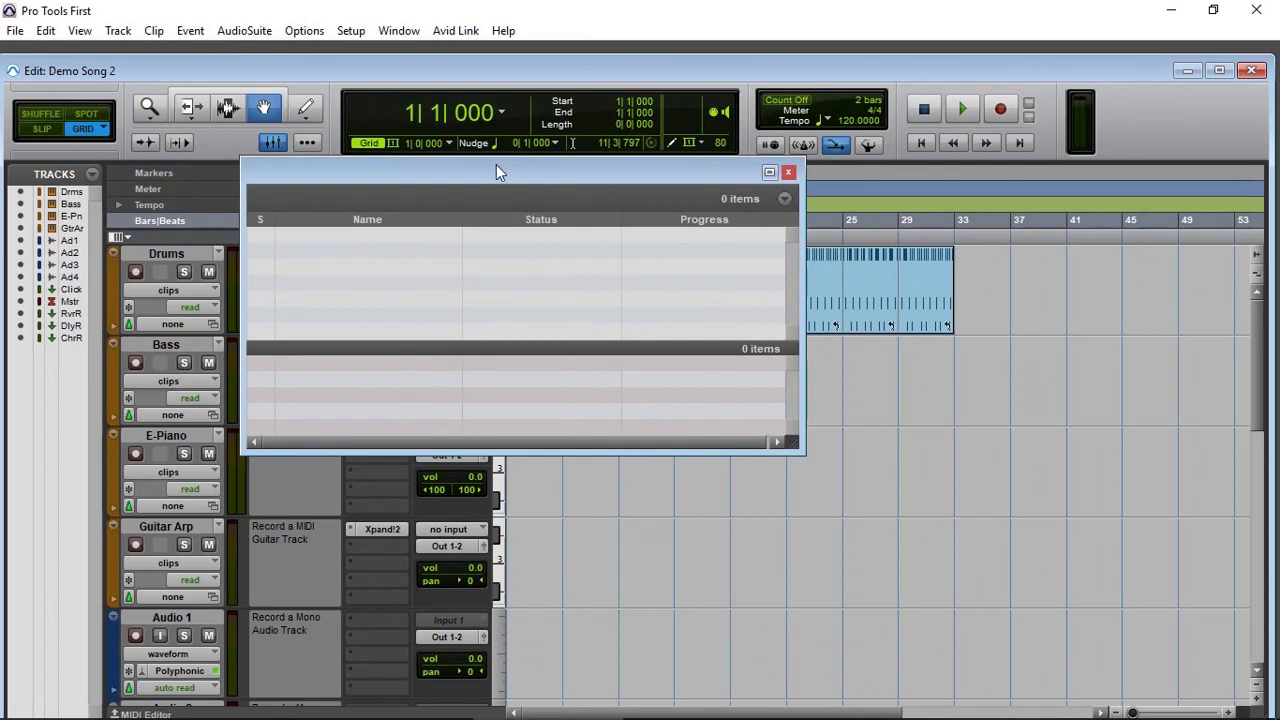
drag(496, 166, 787, 381)
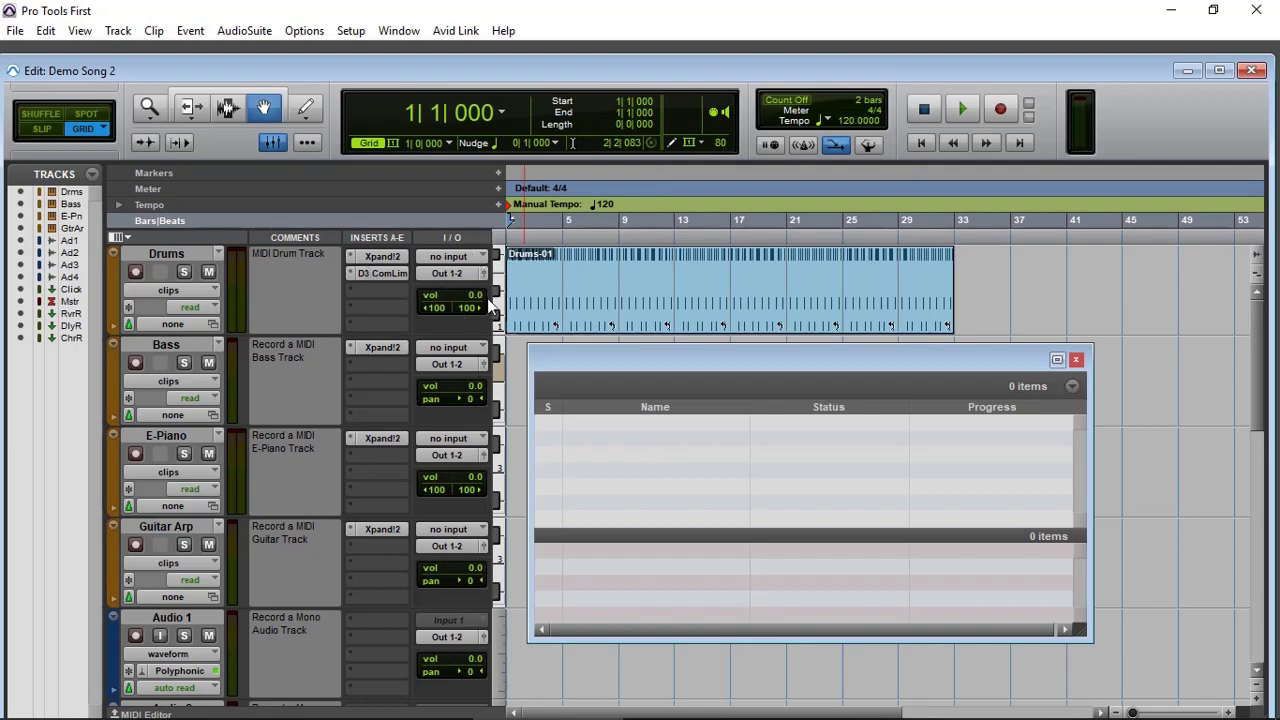
drag(565, 303, 622, 303)
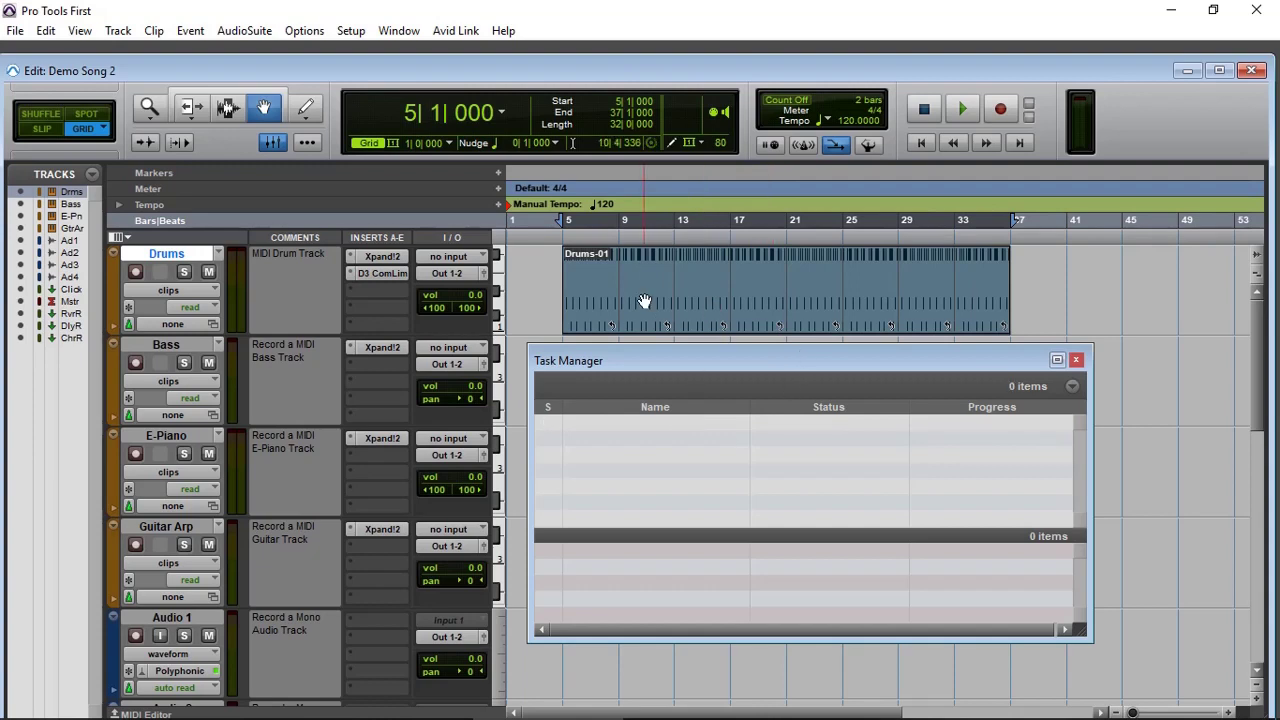
drag(645, 300, 587, 302)
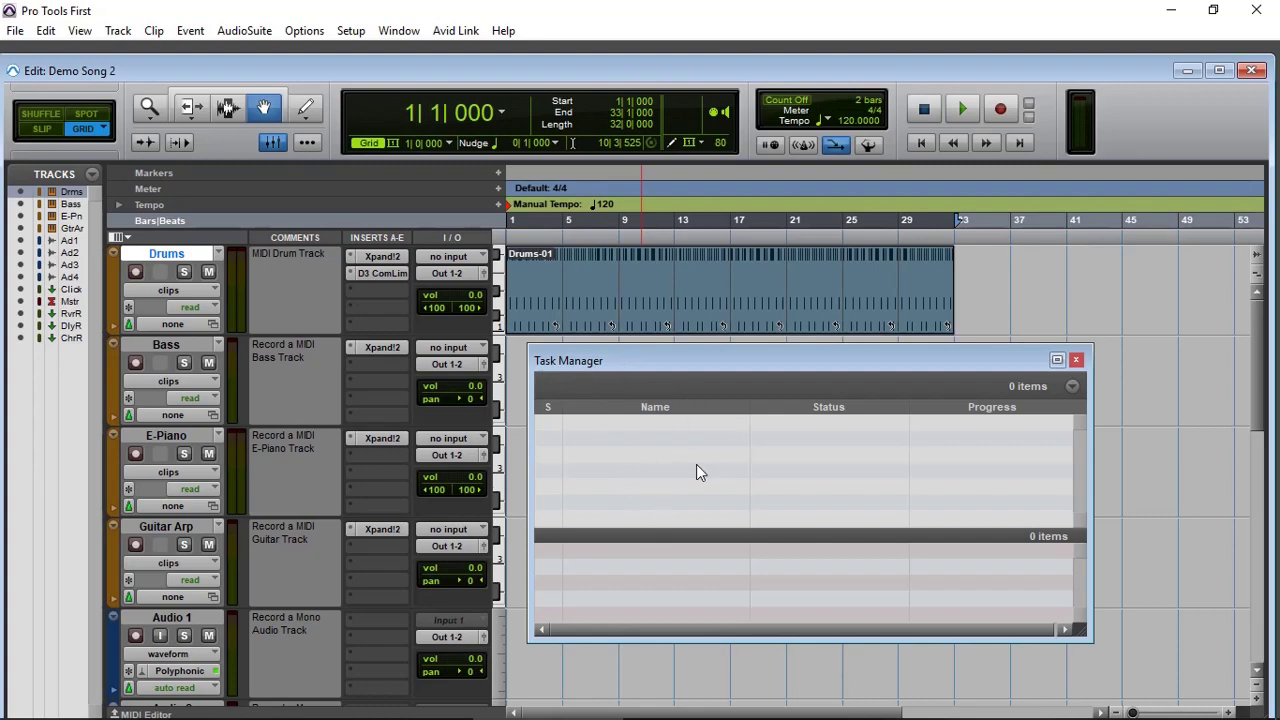
Save the Demo Song 2 project with File > Save
click(15, 30)
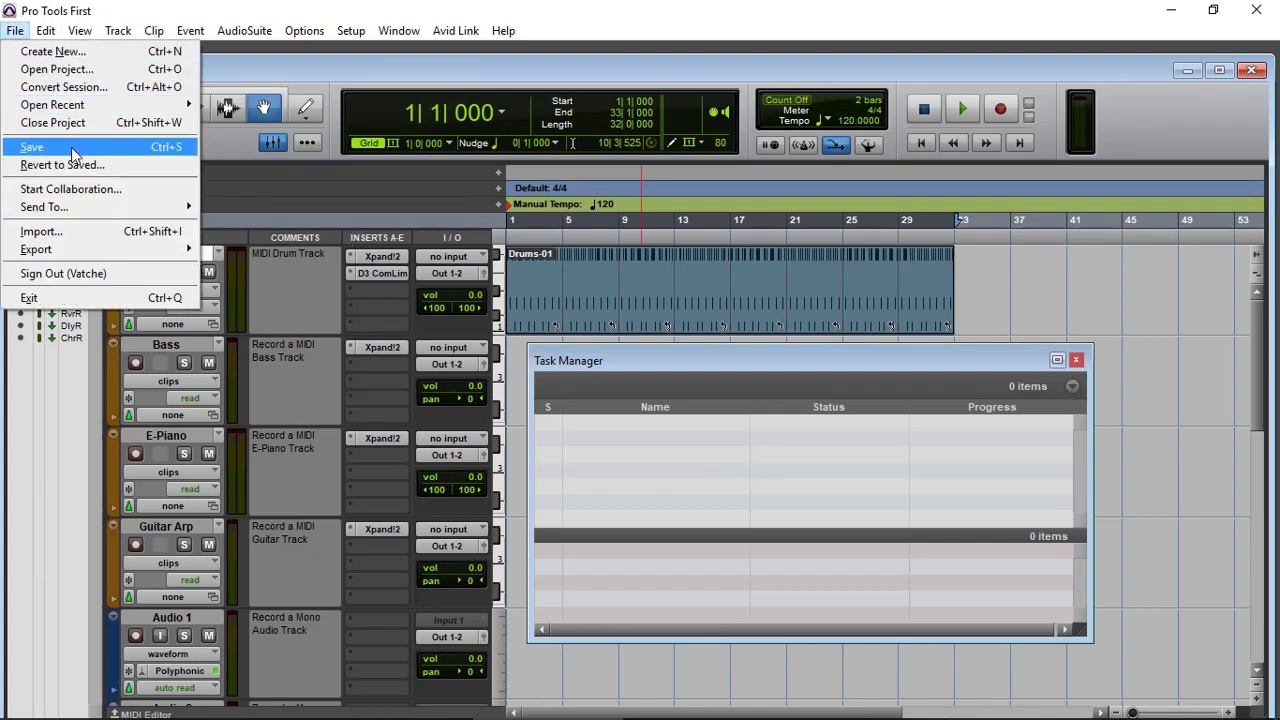
click(163, 148)
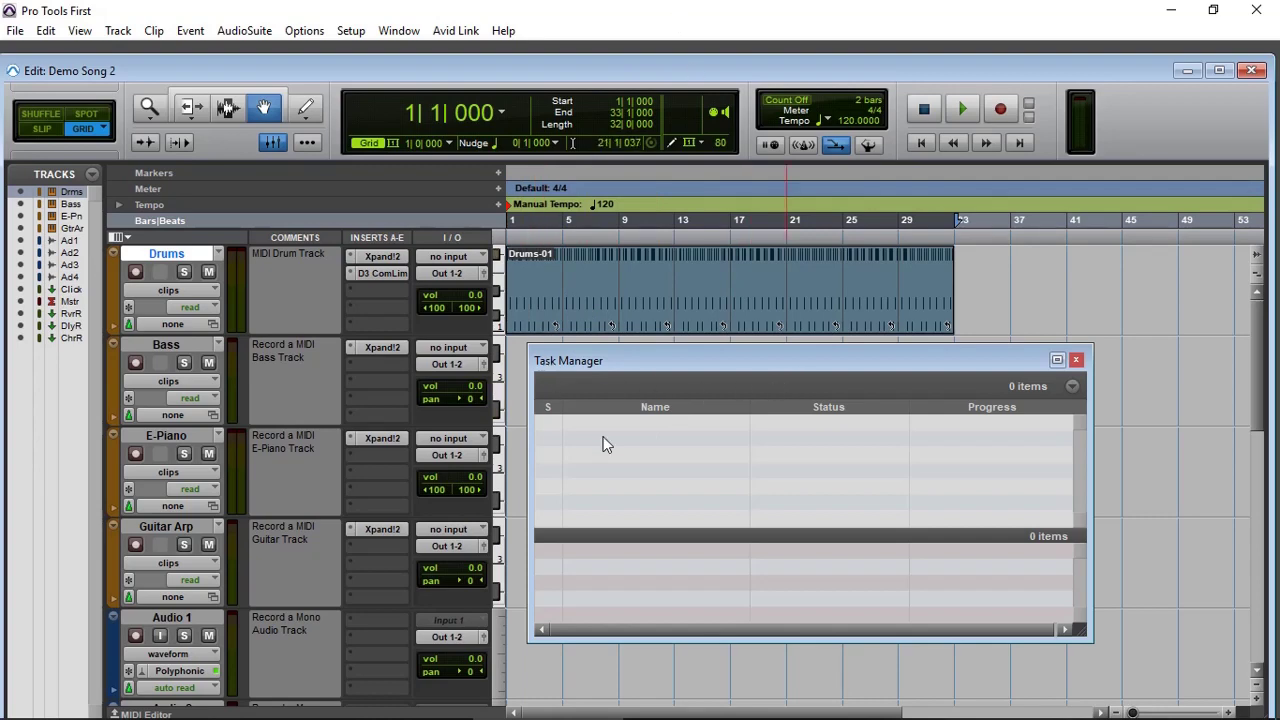
Close the Task Manager and Demo Song 2, then list the saved projects
click(1076, 360)
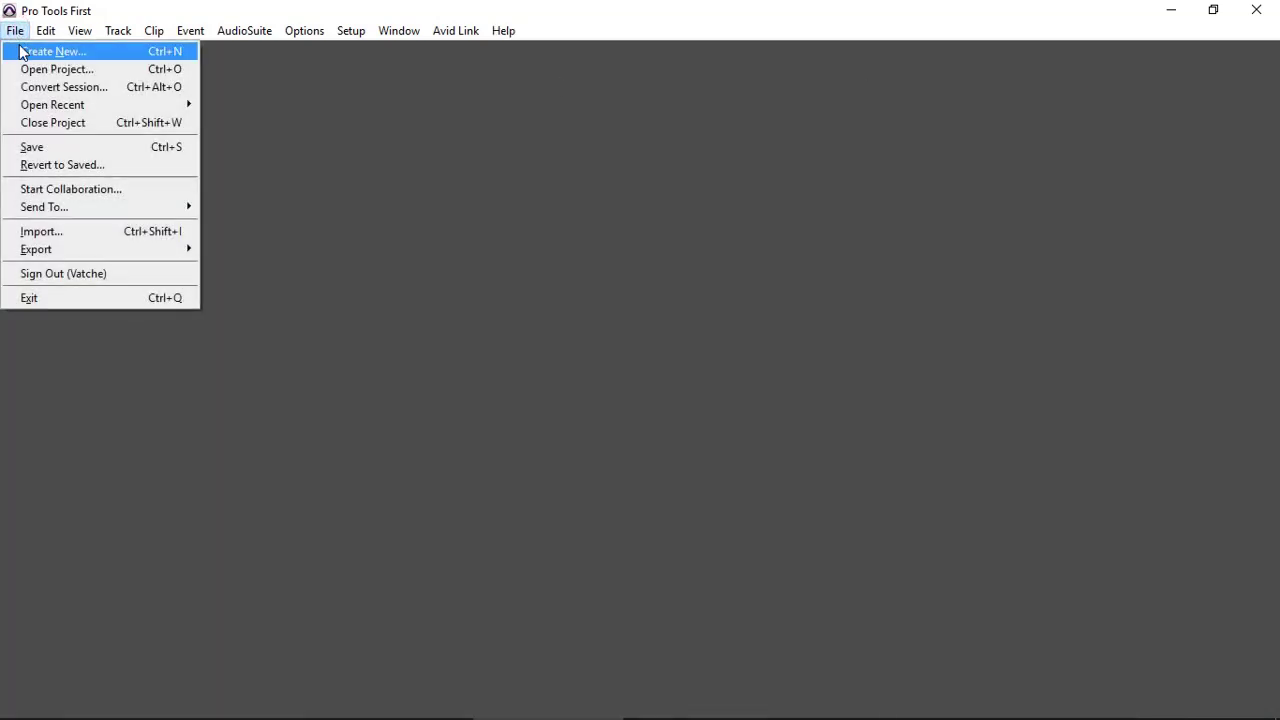
click(59, 131)
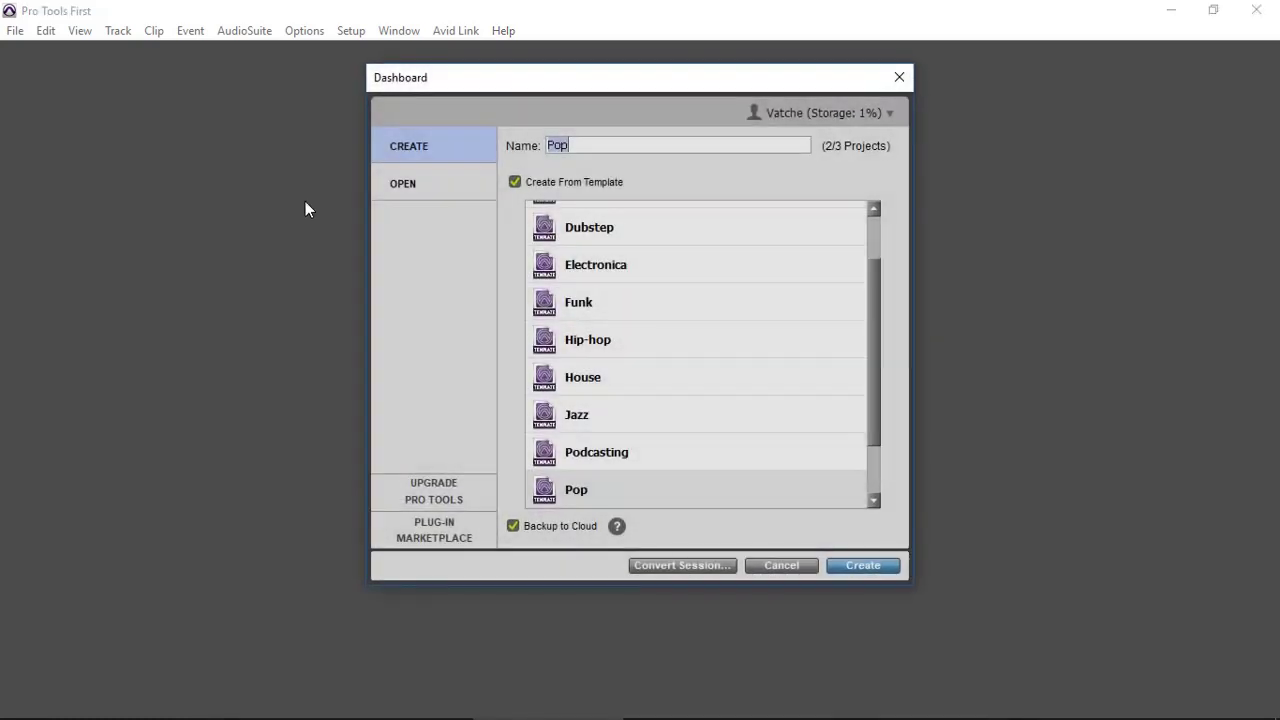
click(403, 184)
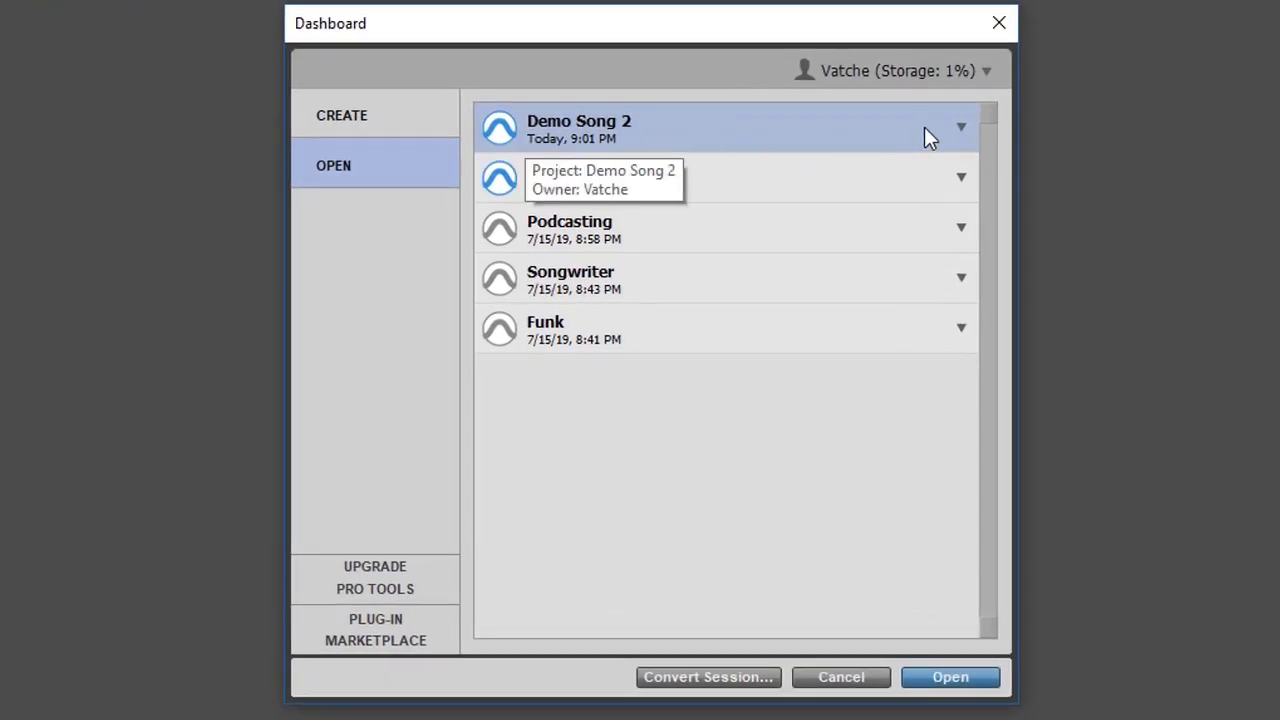
click(961, 128)
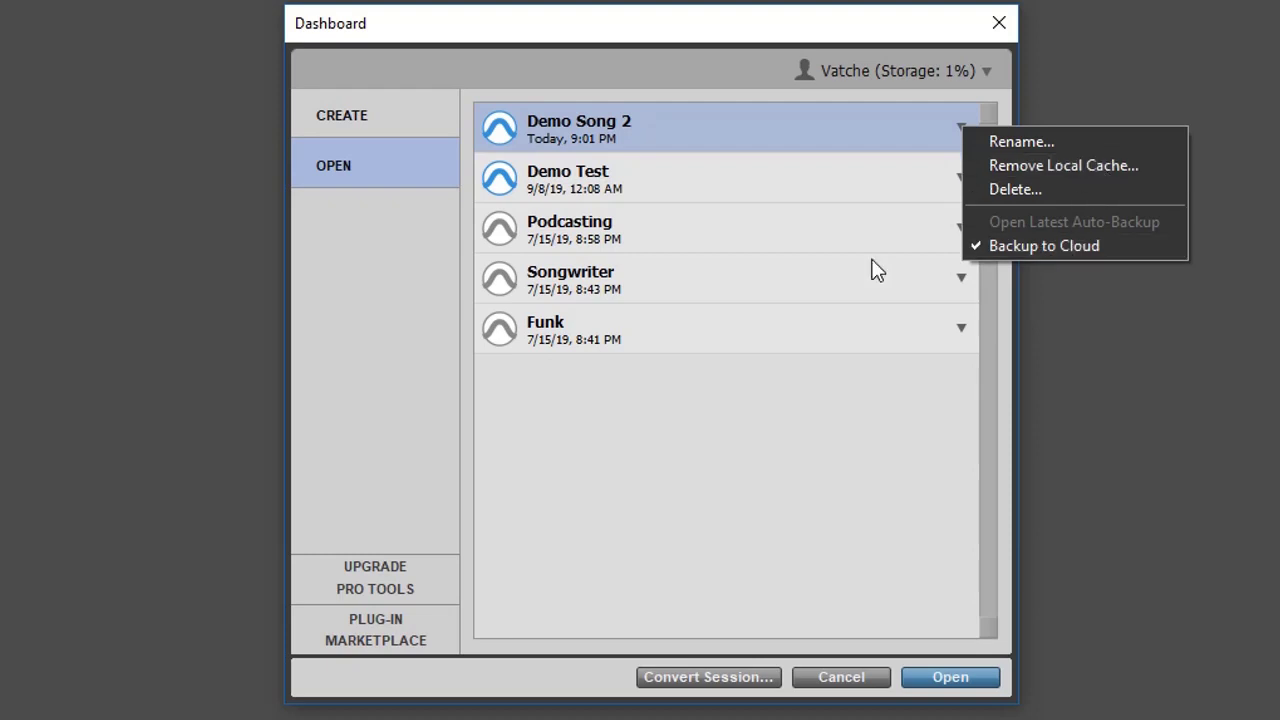
click(676, 447)
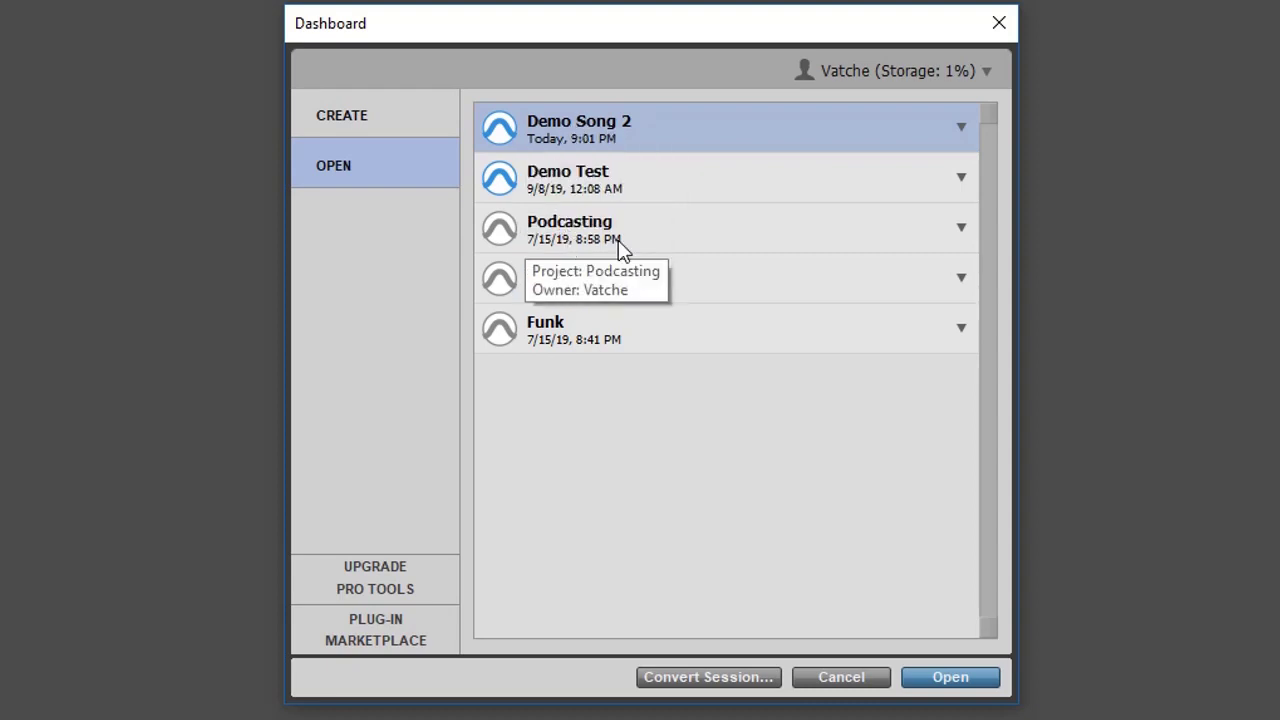
Turn on Backup to Cloud for the Songwriter project
click(588, 280)
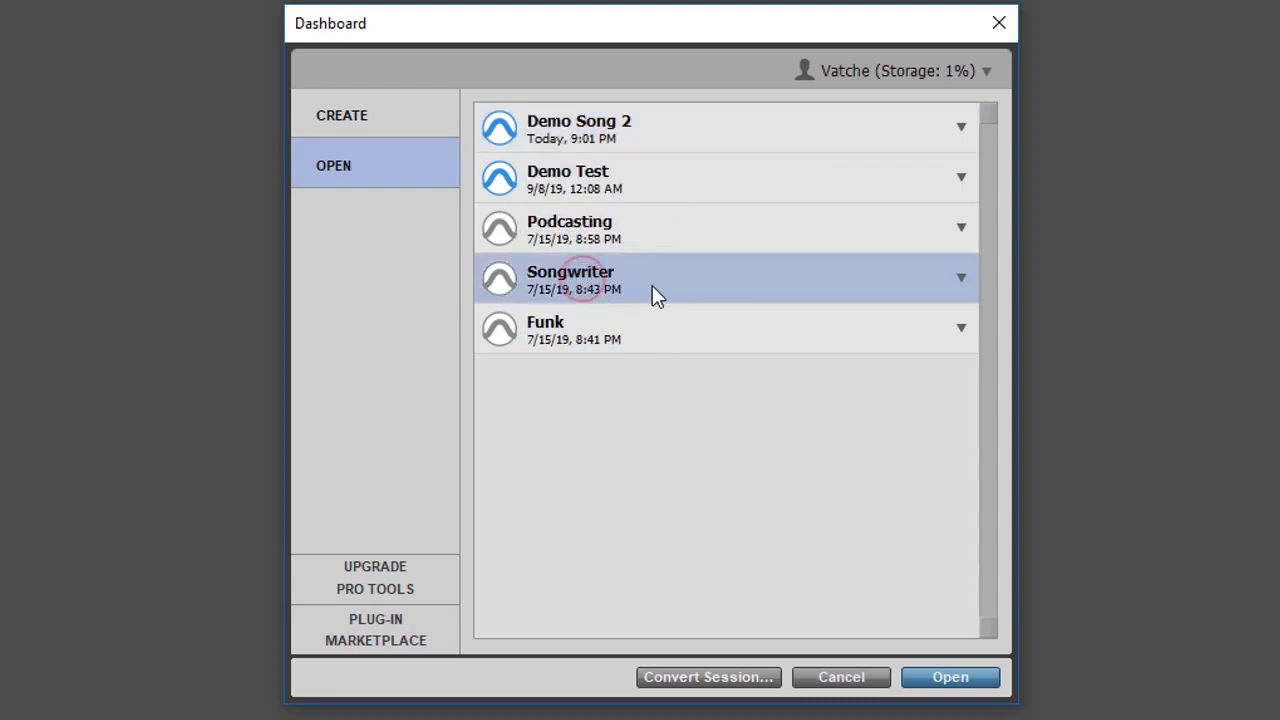
click(958, 274)
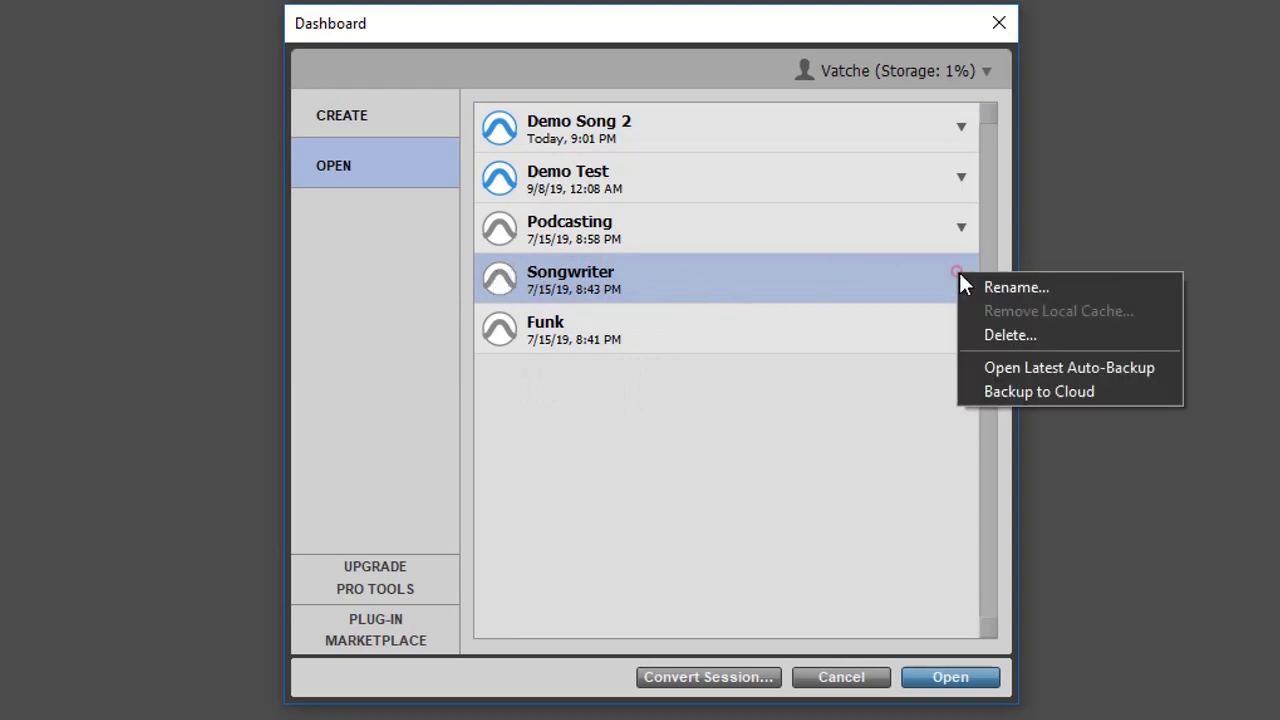
click(1038, 393)
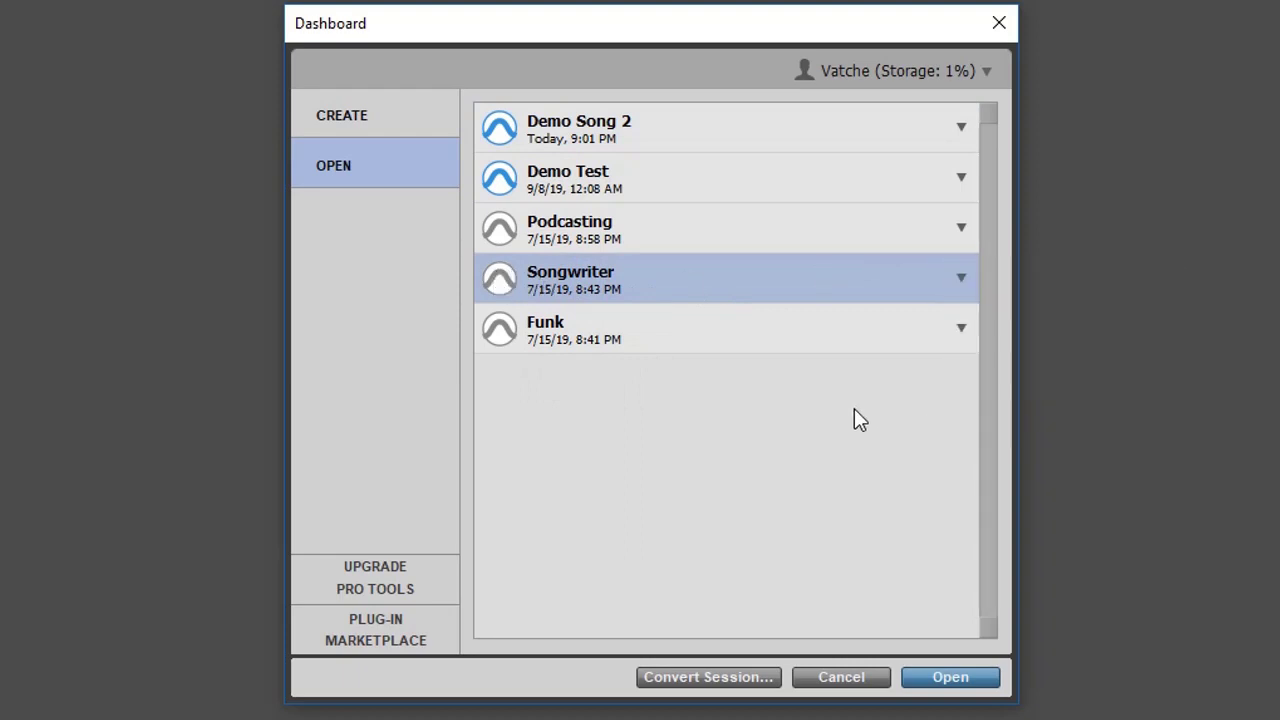
Uncheck Backup to Cloud for Demo Song 2 and confirm keeping only a local copy
click(663, 122)
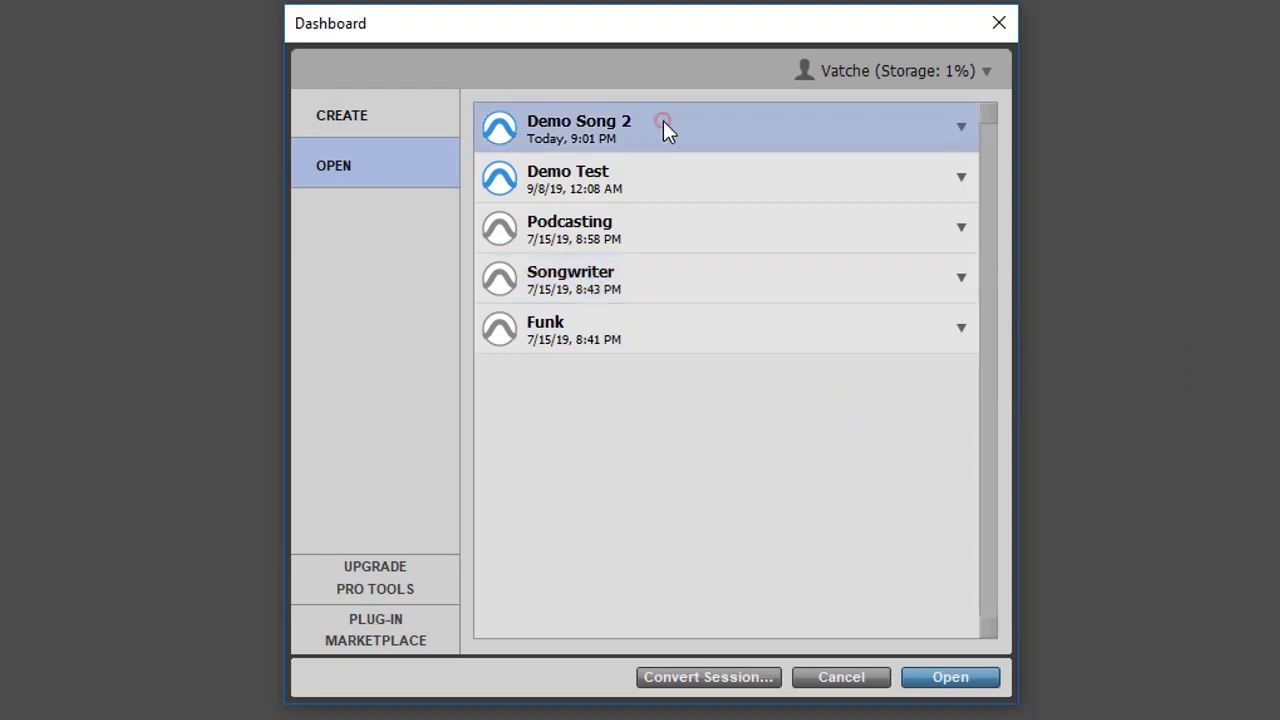
click(960, 127)
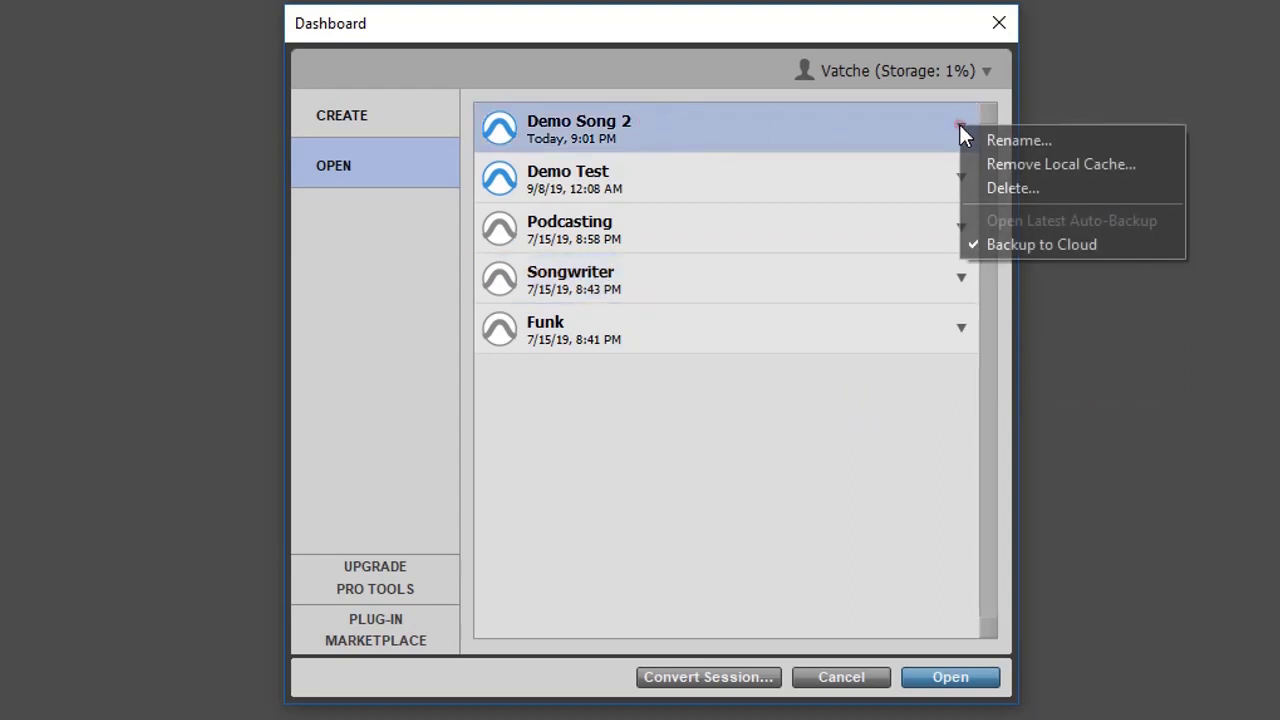
click(1003, 243)
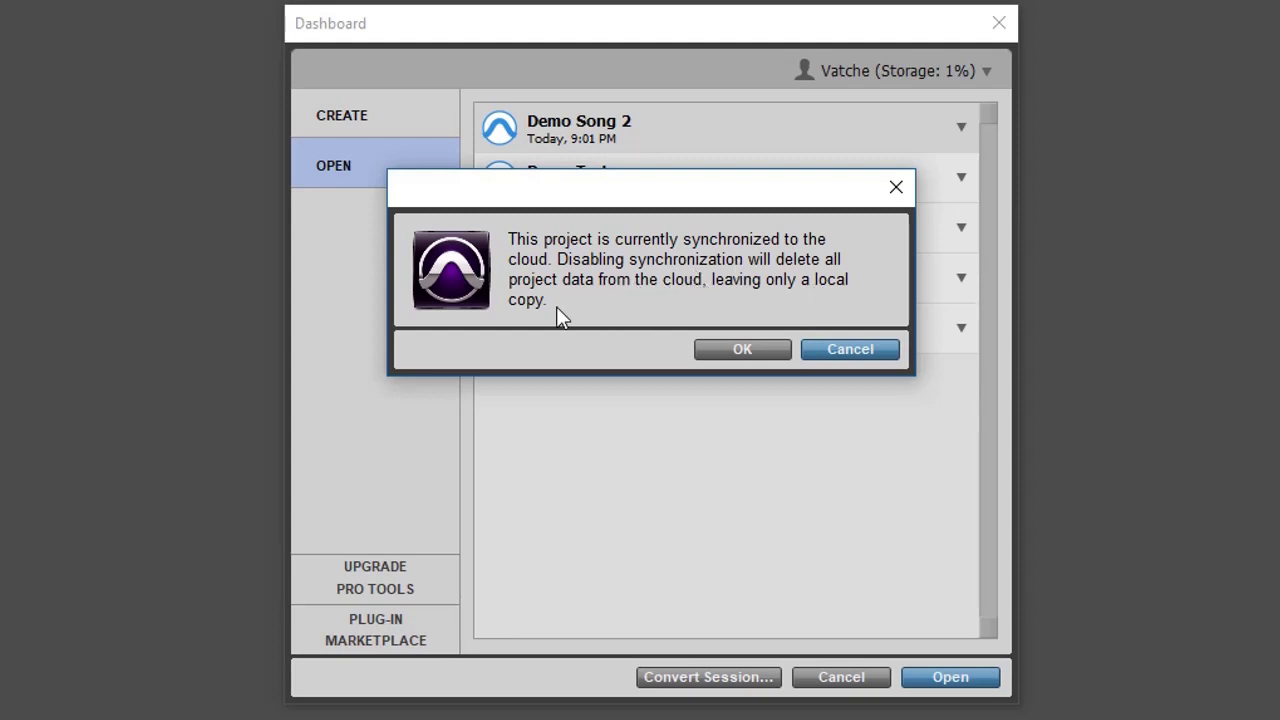
click(738, 351)
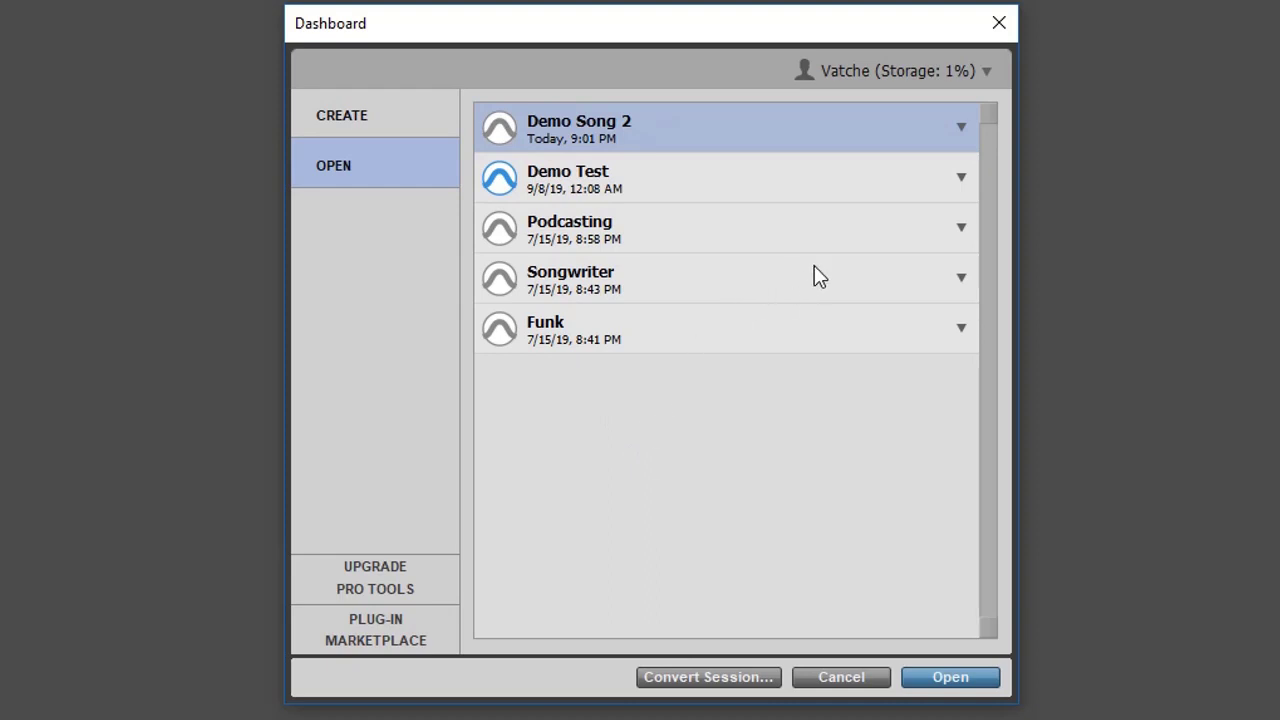
Back up Songwriter to the cloud and bring up the CREATE page's template list
click(960, 277)
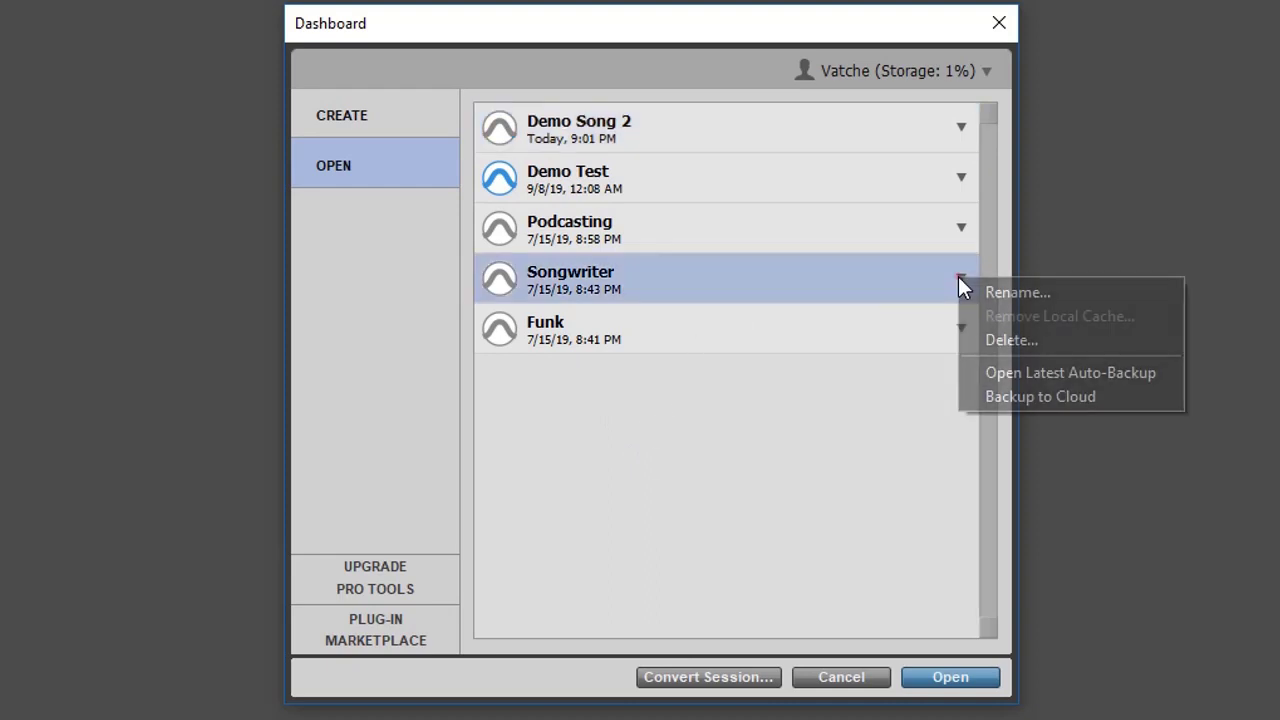
click(1003, 397)
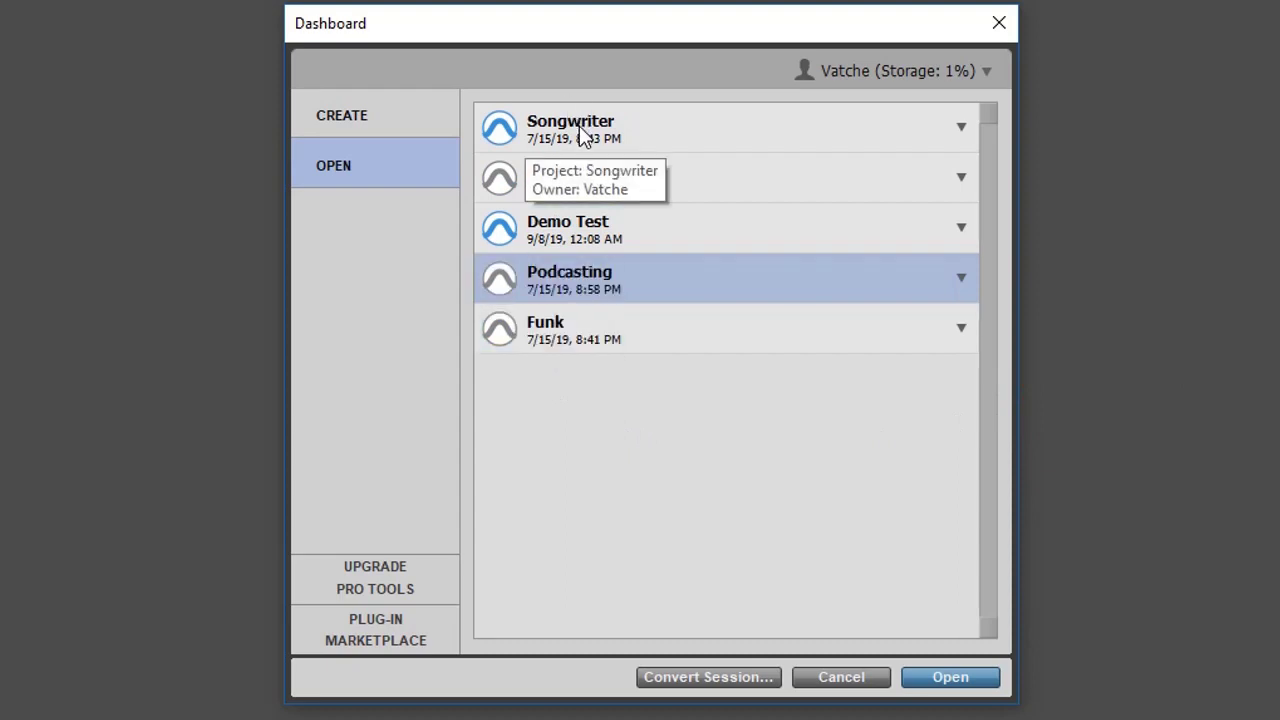
click(342, 114)
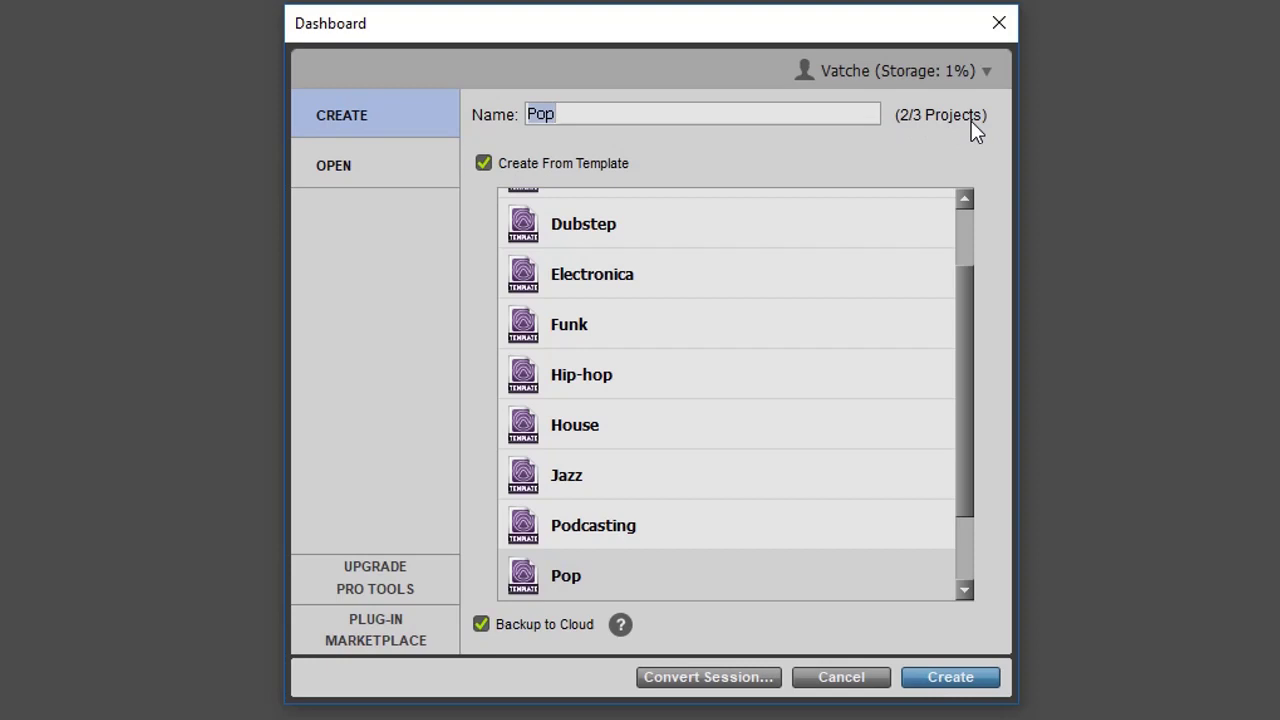
Return to the OPEN list, browse the projects, and verify Songwriter's Backup to Cloud is checked
click(345, 166)
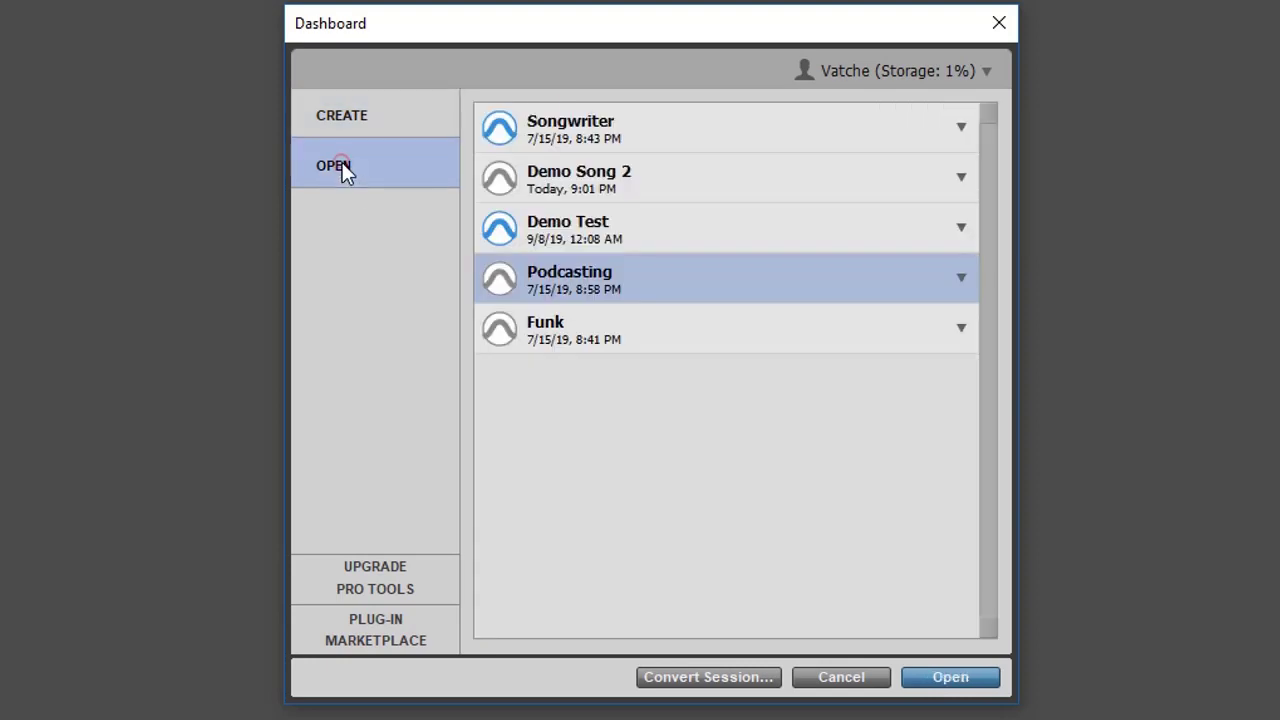
click(560, 240)
click(588, 131)
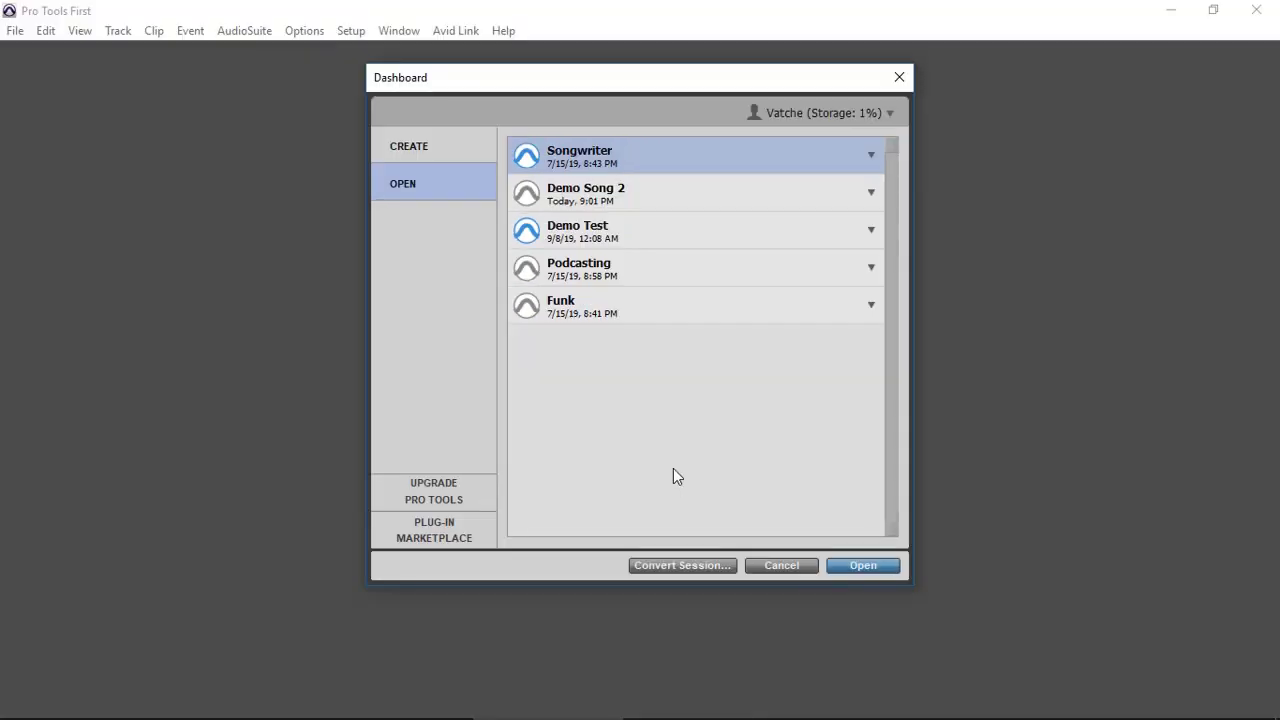
click(577, 316)
click(582, 276)
click(581, 190)
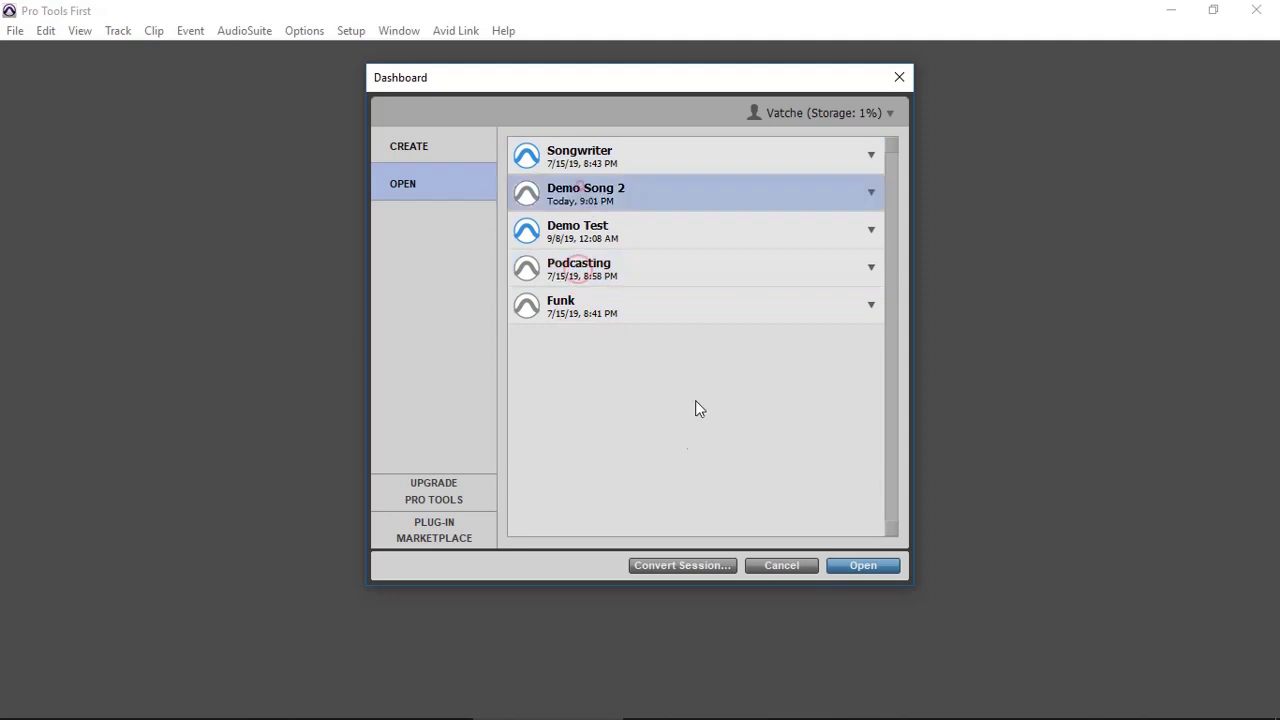
click(583, 157)
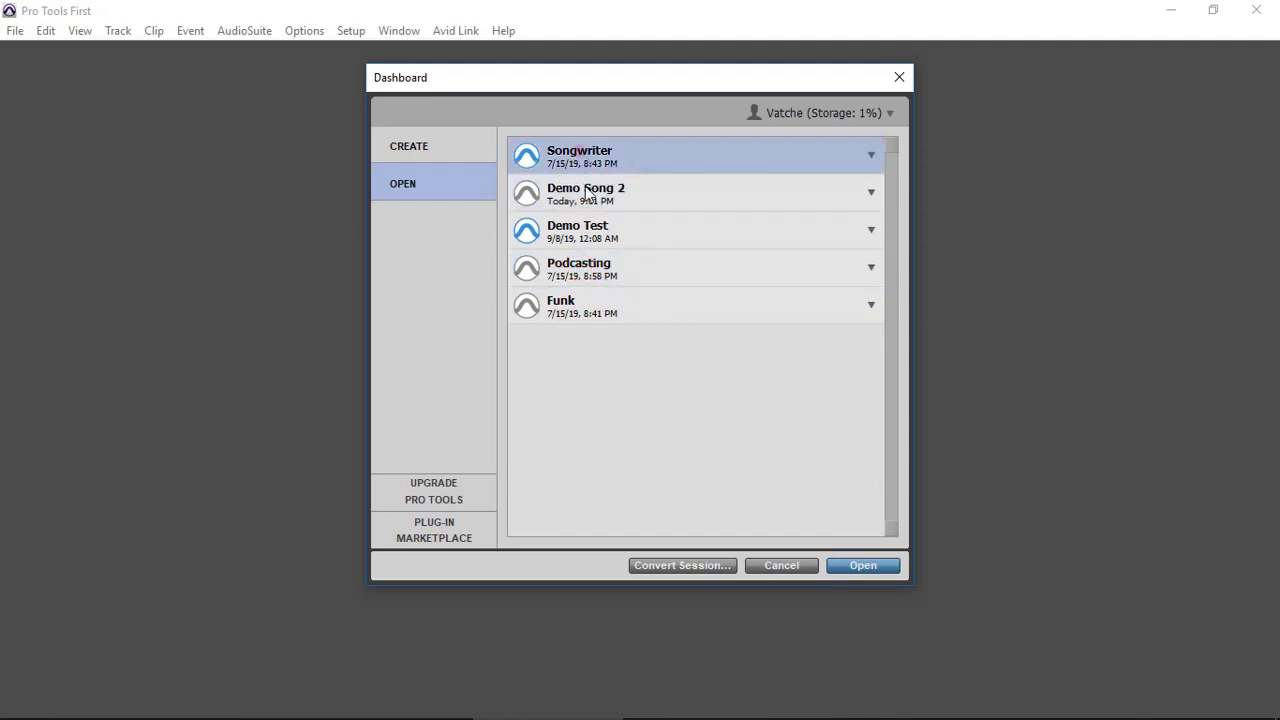
click(588, 230)
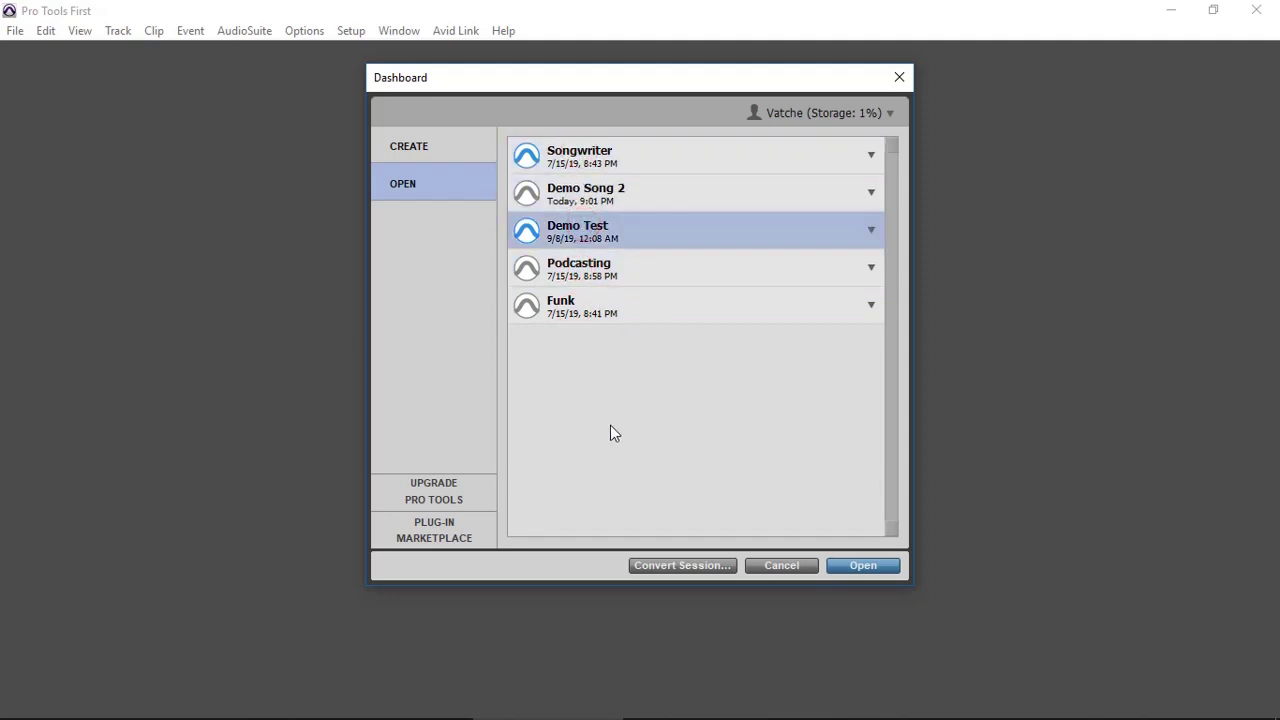
click(871, 155)
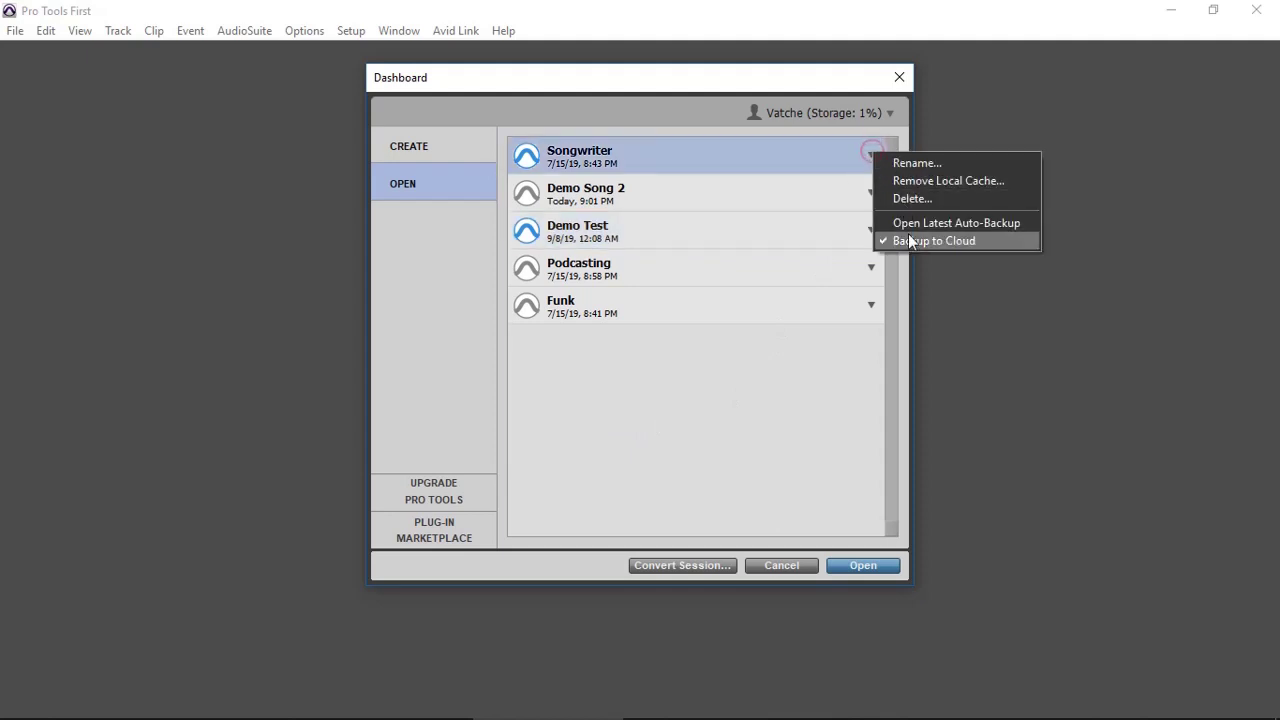
click(646, 452)
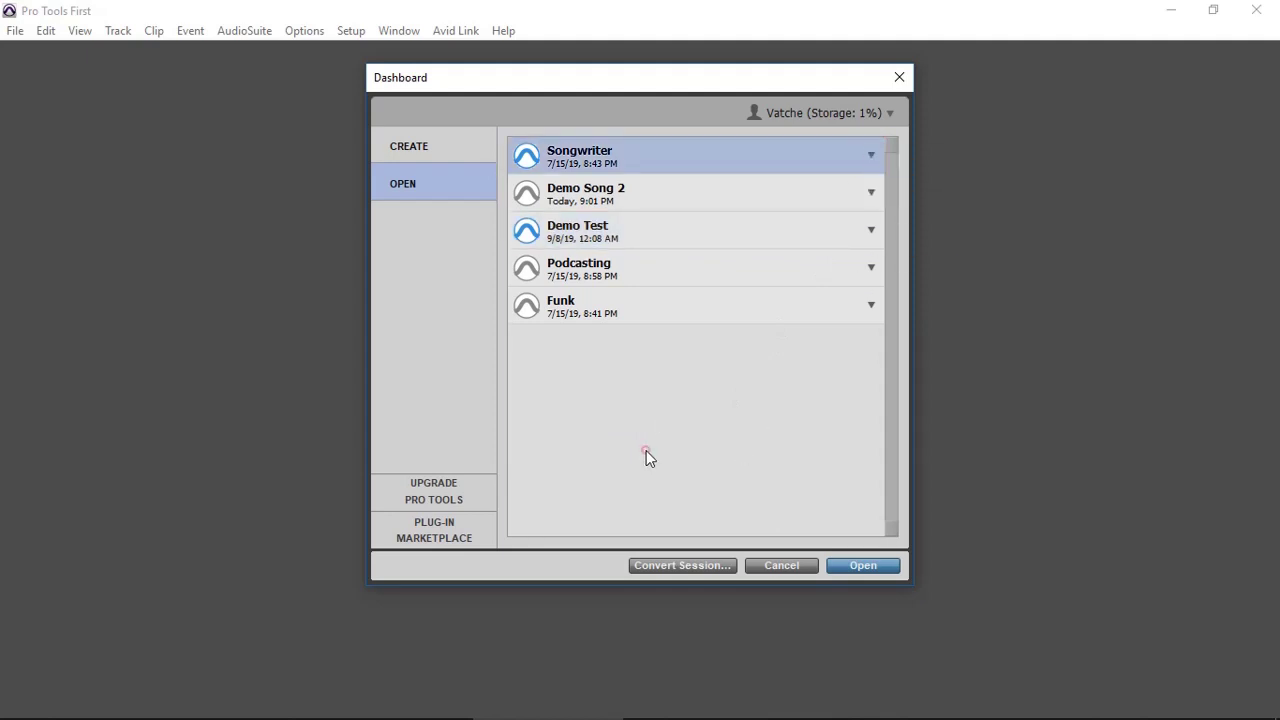